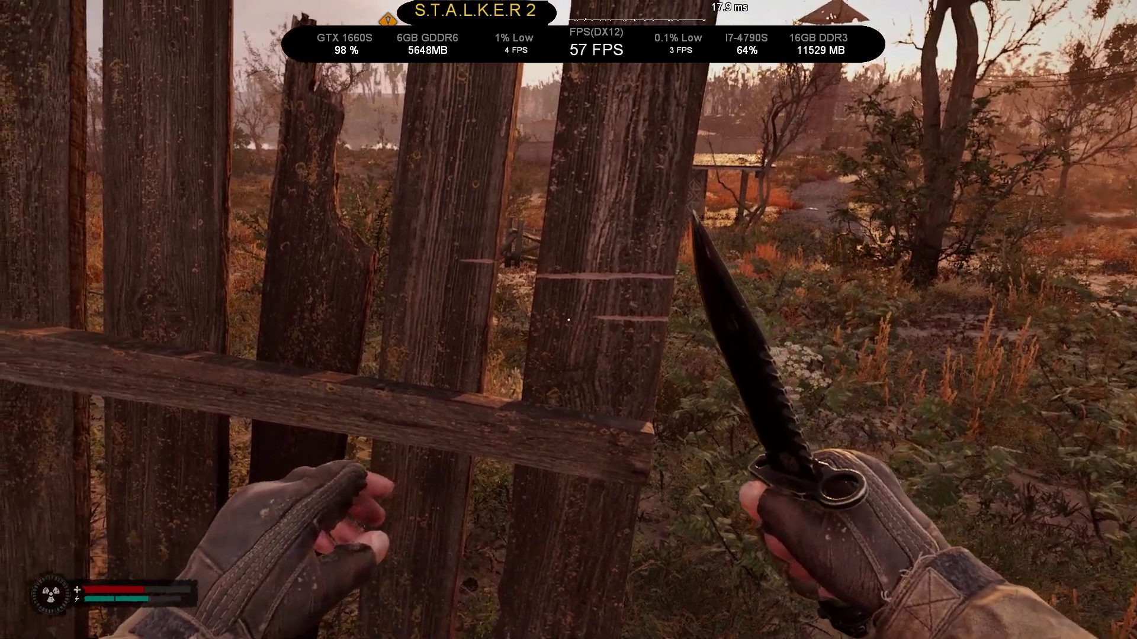
left_click(569, 320)
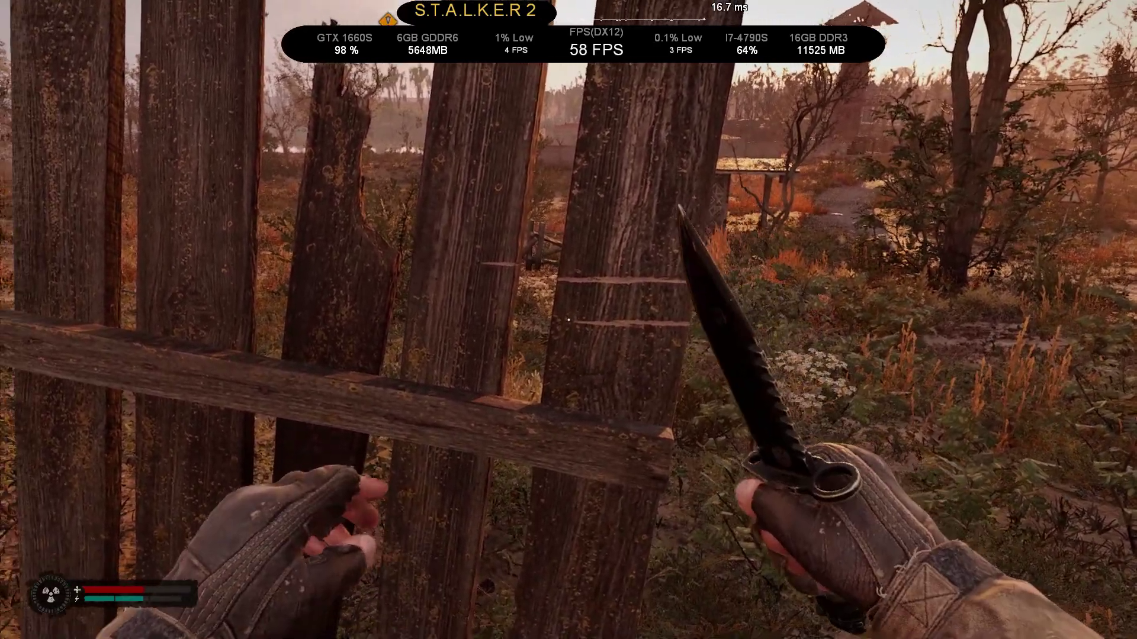
left_click(569, 320)
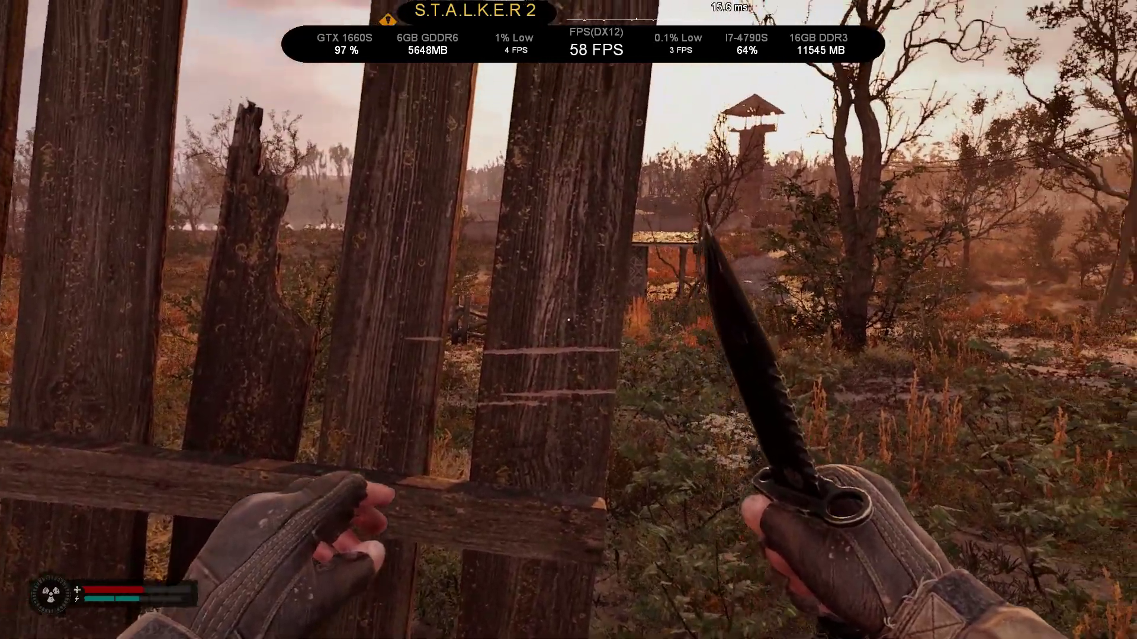
left_click(568, 320)
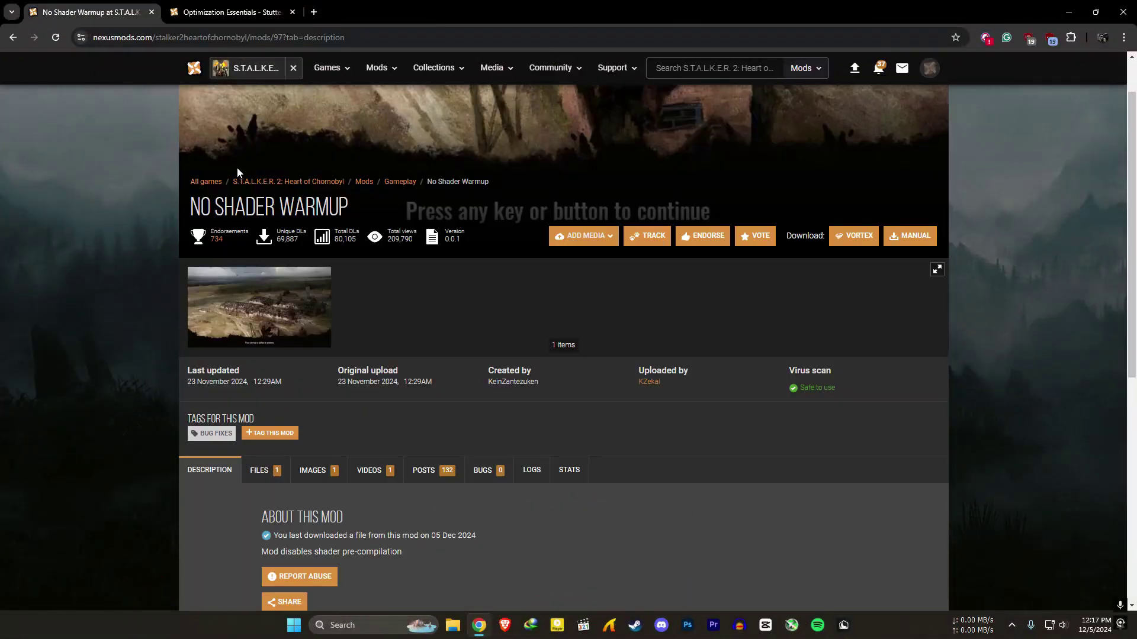
Look over the No Shader Warmup mod page and check the signed-in account menu.
scroll(587, 361, "up", 1)
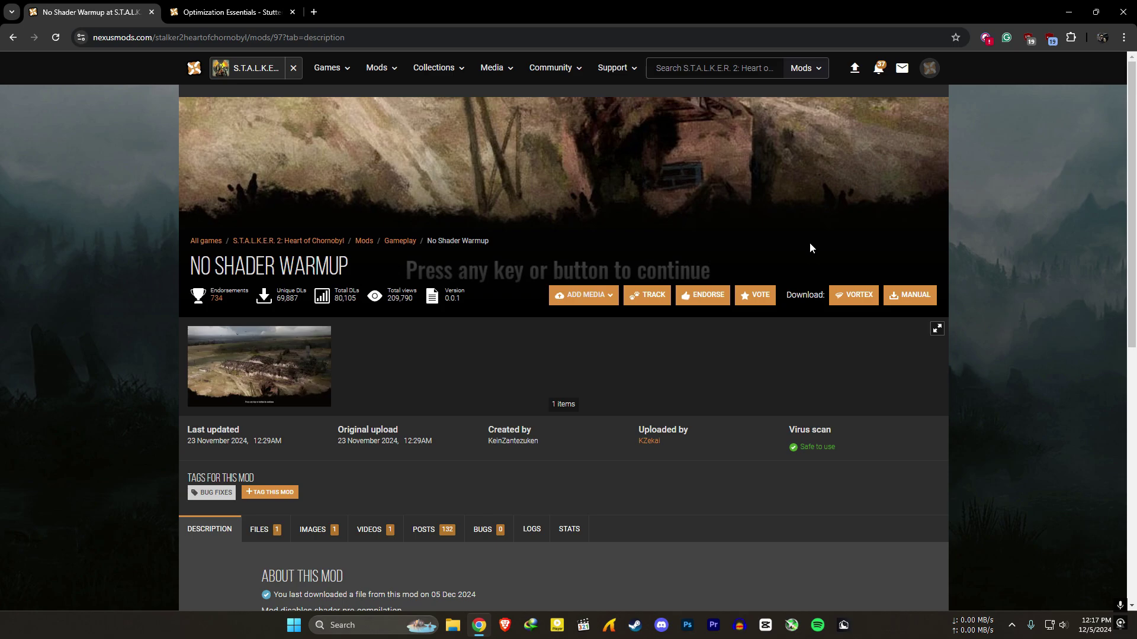
left_click(930, 68)
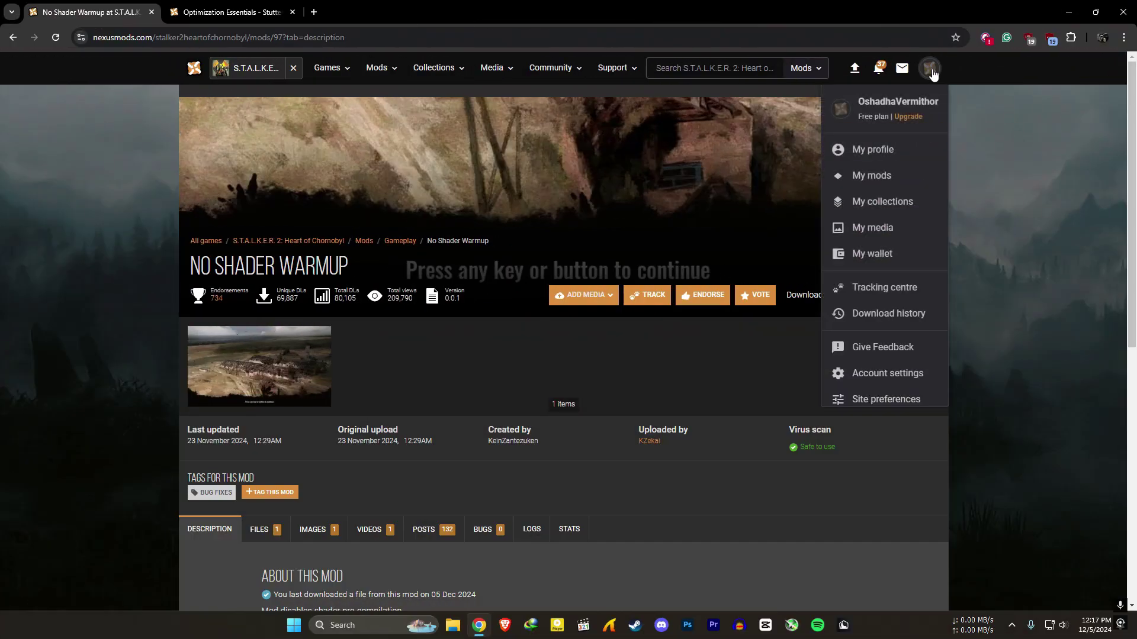
left_click(928, 74)
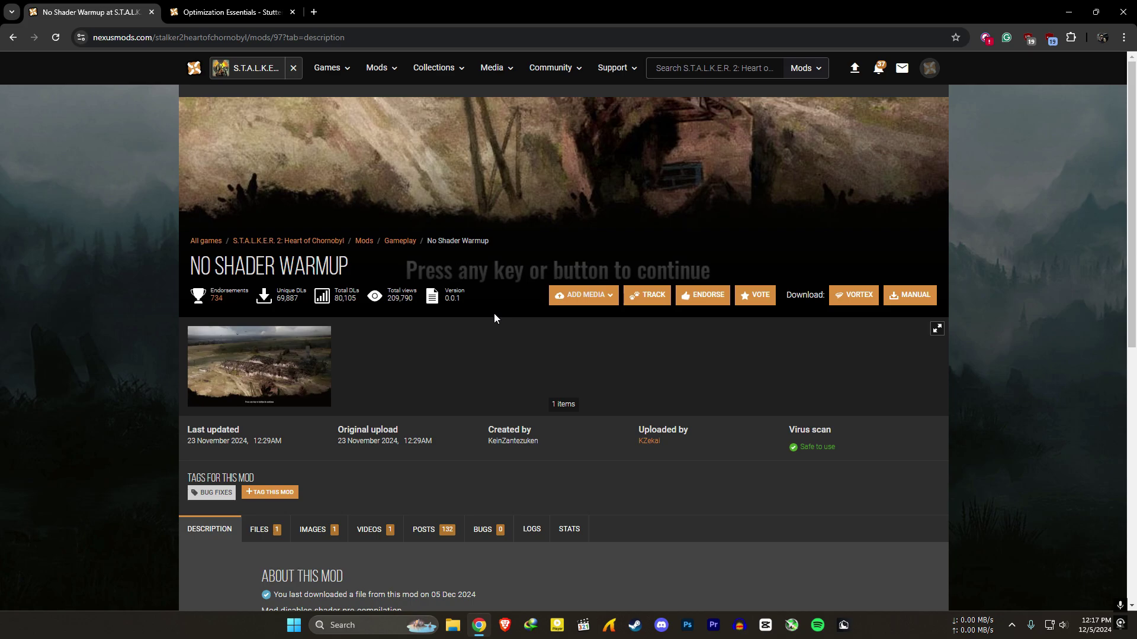
scroll(550, 321, "down", 5)
scroll(332, 242, "up", 4)
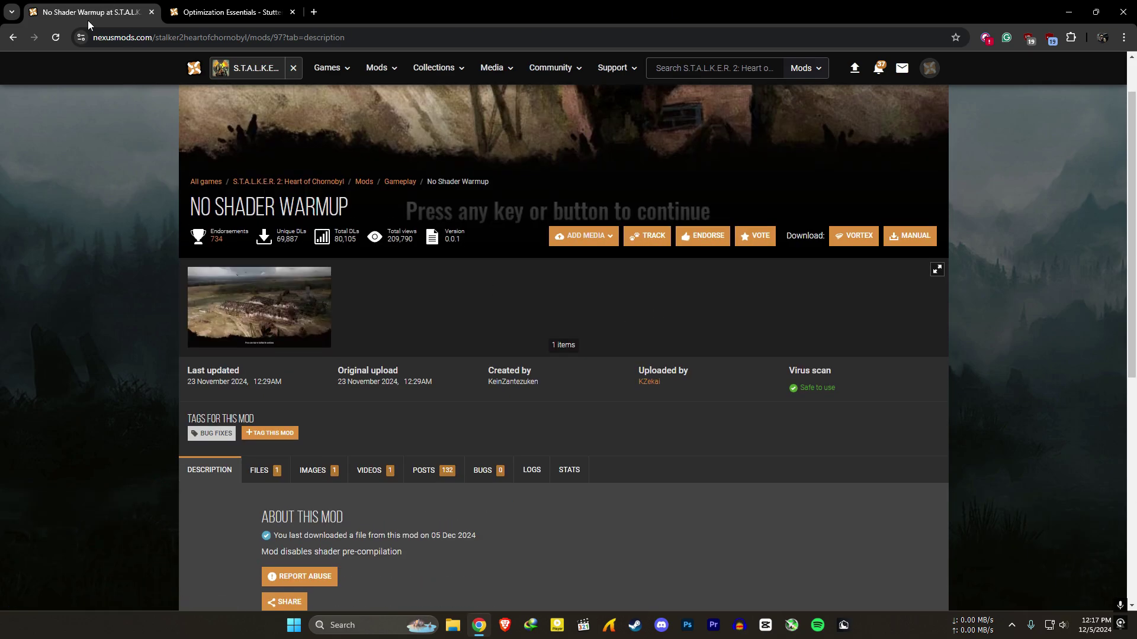
From the No Shader Warmup mod's files, start the free slow download of the No_Shader_Warmup archive.
scroll(355, 320, "down", 3)
left_click(259, 292)
scroll(602, 344, "down", 3)
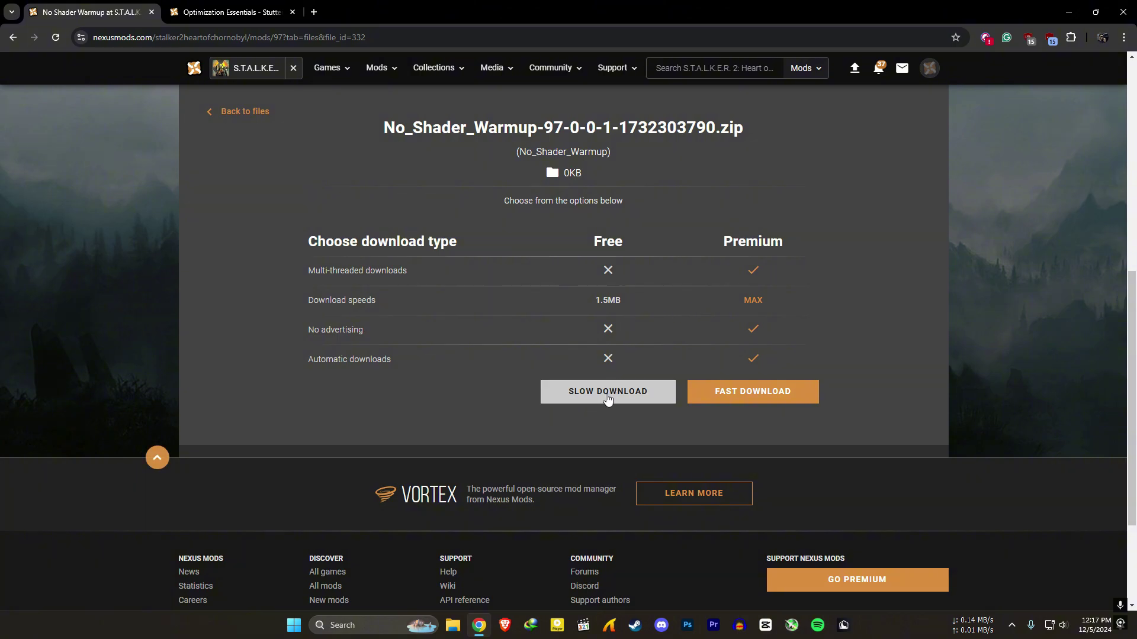
left_click(608, 395)
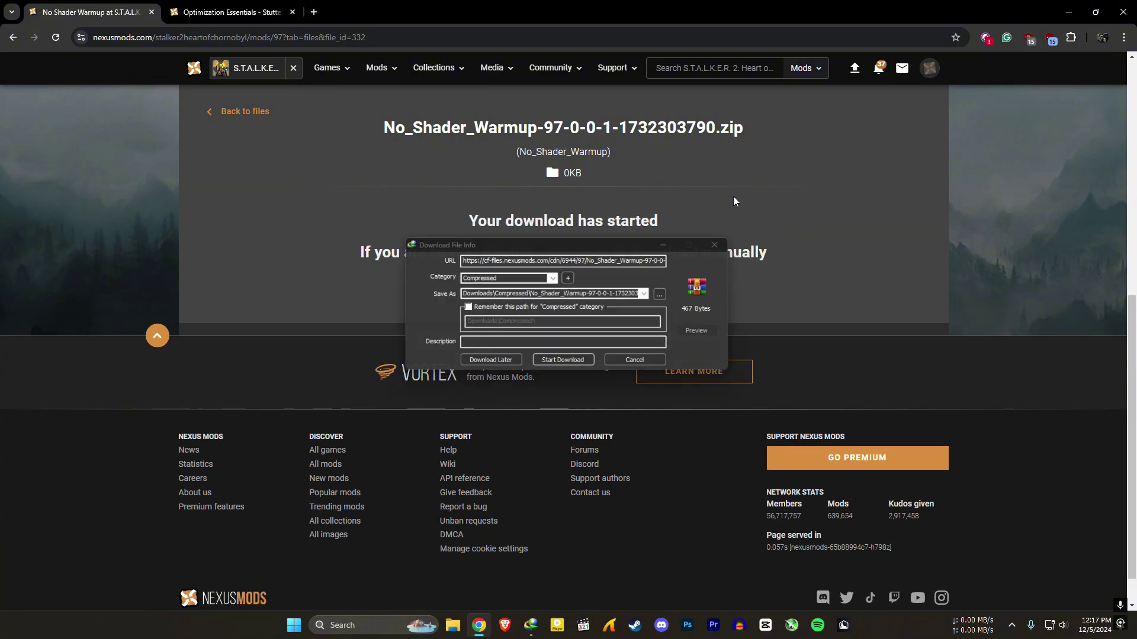
Save the No_Shader_Warmup zip to the desktop and run its download.
left_click(667, 296)
left_click(446, 371)
left_click(867, 547)
left_click(576, 364)
left_click(666, 343)
Switch to the Optimization Essentials mod page and start the free slow download of its main file.
left_click(232, 12)
left_click(265, 290)
scroll(350, 272, "down", 7)
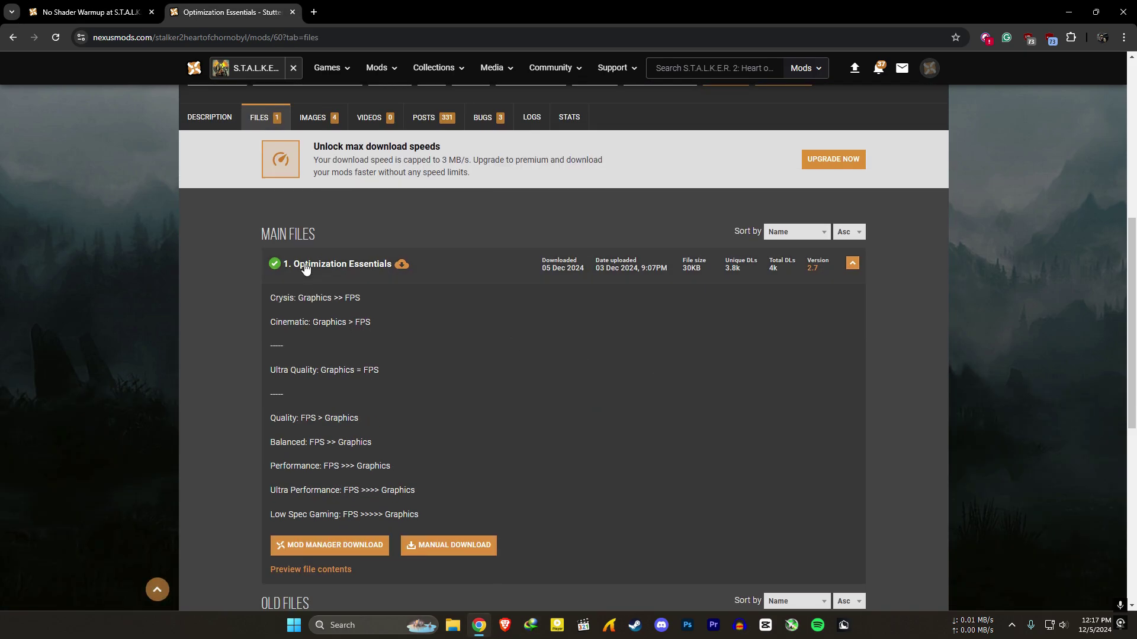
left_click(466, 313)
left_click(629, 391)
Save the Optimization Essentials zip to the desktop, run its download, and close the No Shader Warmup page.
left_click(666, 295)
left_click(446, 370)
left_click(879, 547)
left_click(573, 361)
left_click(663, 350)
left_click(151, 12)
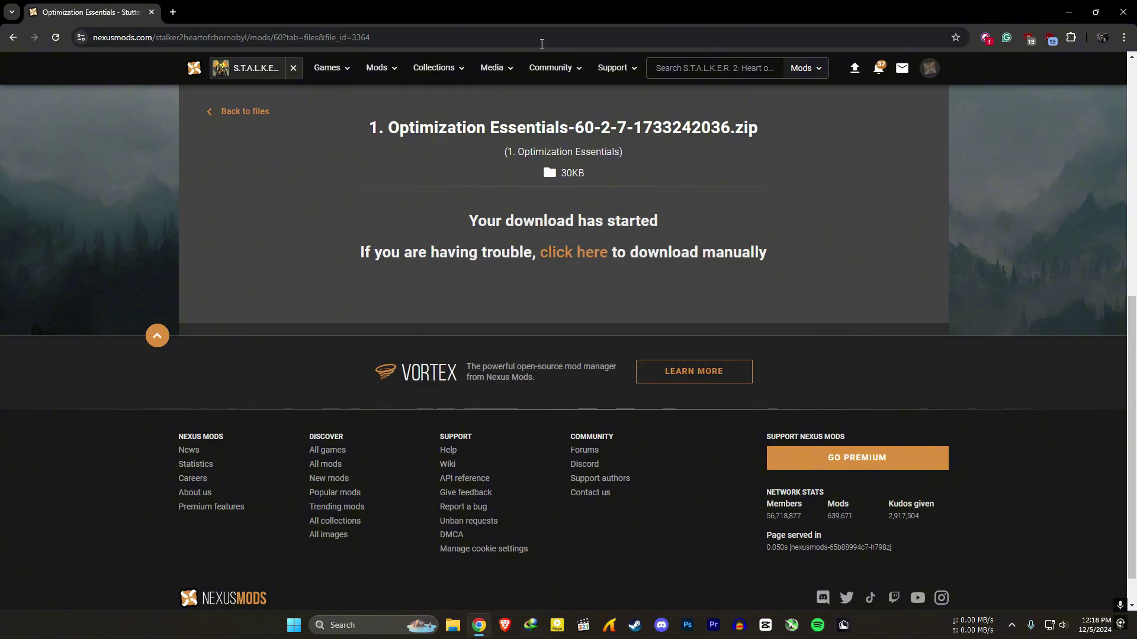
Show the desktop and arrange the two downloaded mod archives side by side in free space.
key("super+d")
left_click_drag(98, 269, 511, 37)
left_click(550, 68)
left_click_drag(519, 98, 385, 92)
left_click_drag(514, 26, 472, 86)
left_click(565, 140)
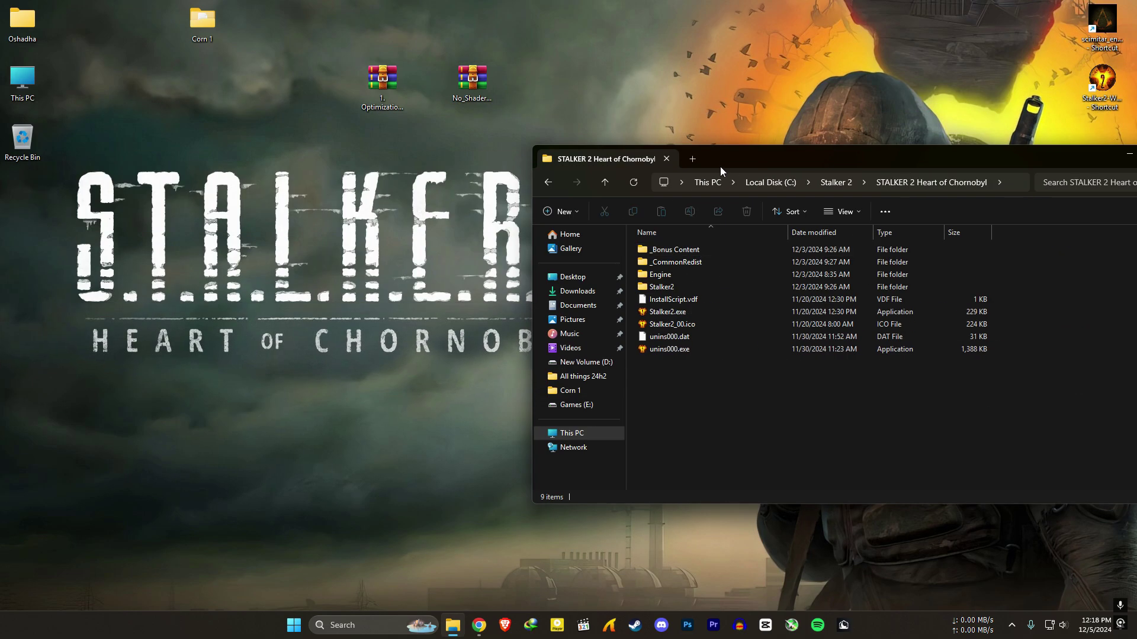
From the STALKER 2 Heart of Chornobyl install folder, go into Stalker2, Content and Paks.
left_click_drag(719, 169, 797, 135)
double_click(731, 258)
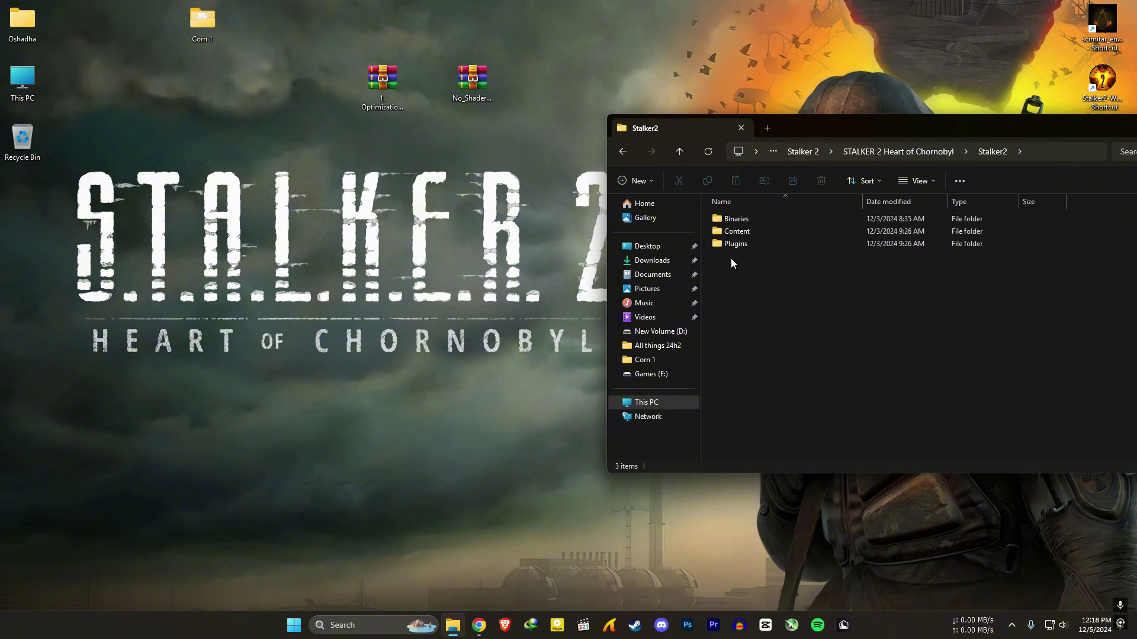
left_click(744, 232)
double_click(743, 232)
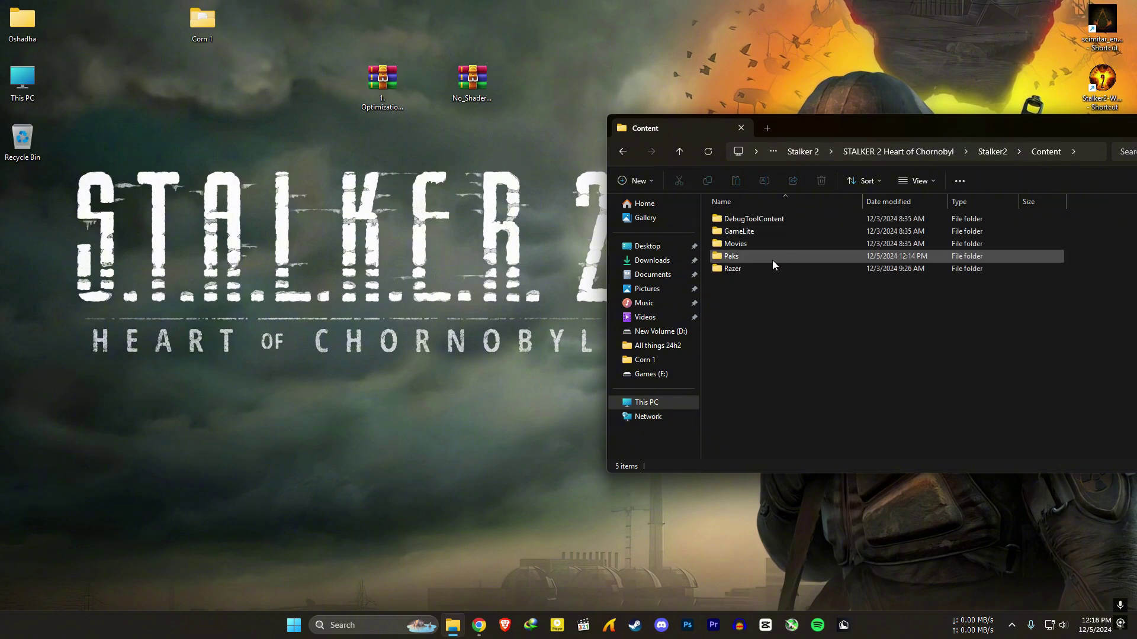
left_click(792, 256)
double_click(792, 256)
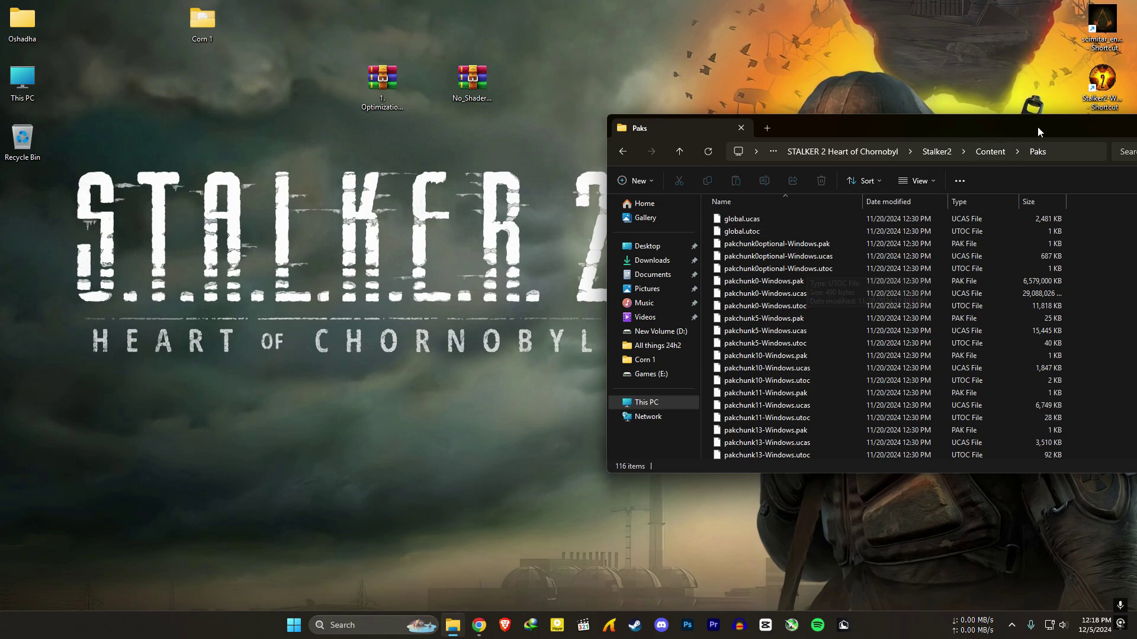
Create a folder named ~mods inside the Paks folder and open it.
left_click_drag(1035, 127, 705, 155)
right_click(858, 299)
mouse_move(897, 432)
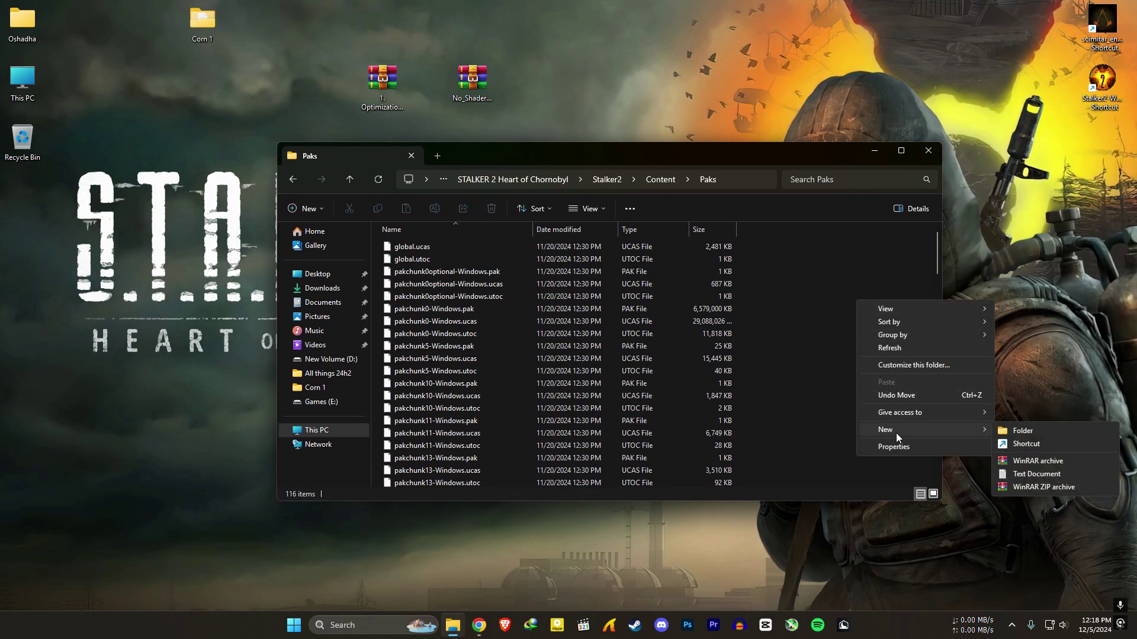
left_click(1014, 432)
type("~")
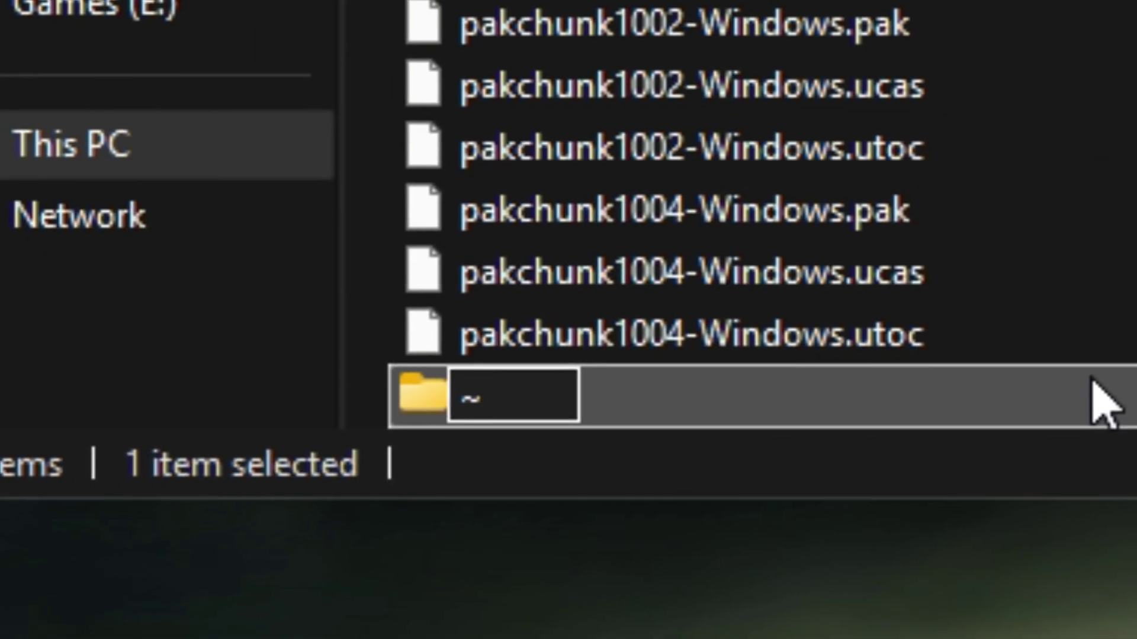
type("mods")
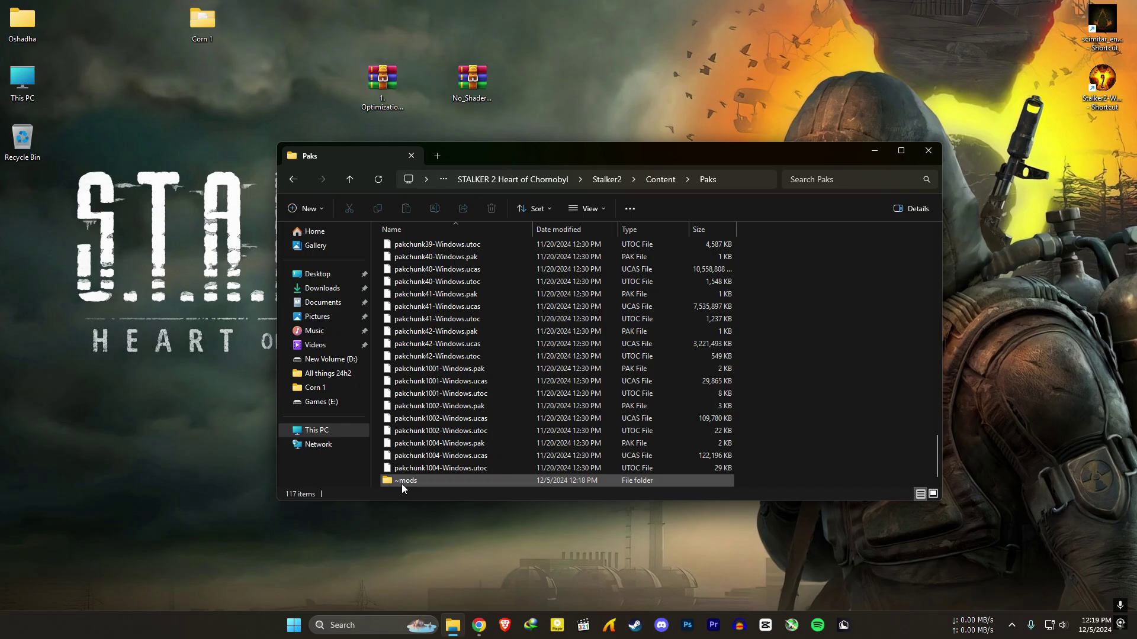
key("Return")
double_click(412, 481)
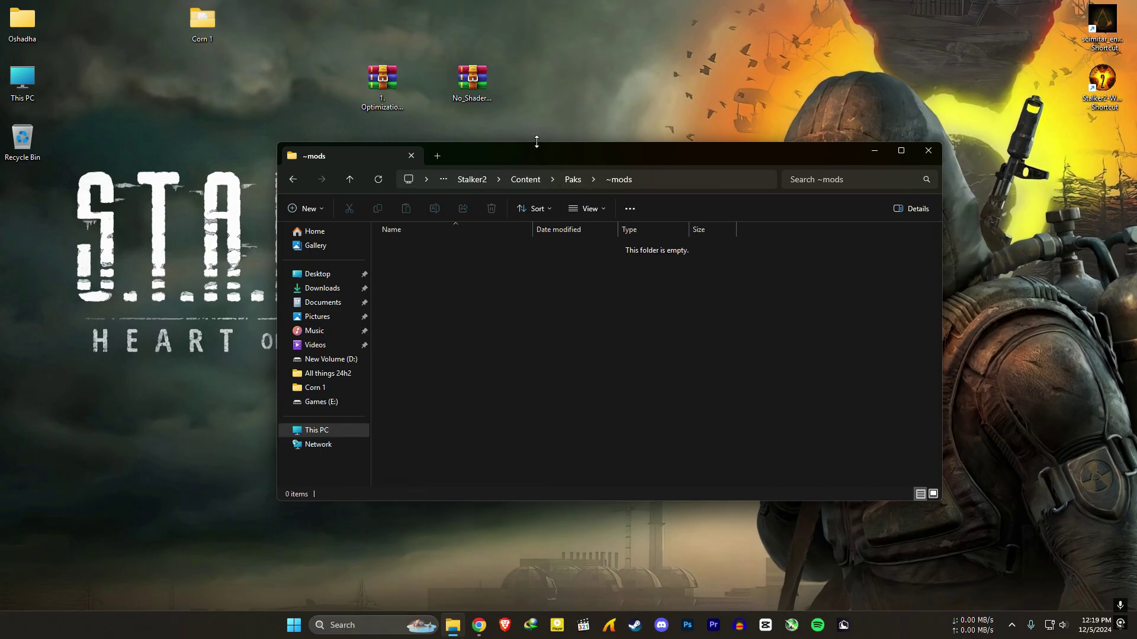
Open the No_Shader_Warmup archive and copy No_Shader_Warmup_p.pak from it into the ~mods folder.
double_click(473, 83)
left_click_drag(384, 273, 912, 131)
left_click_drag(538, 159, 324, 153)
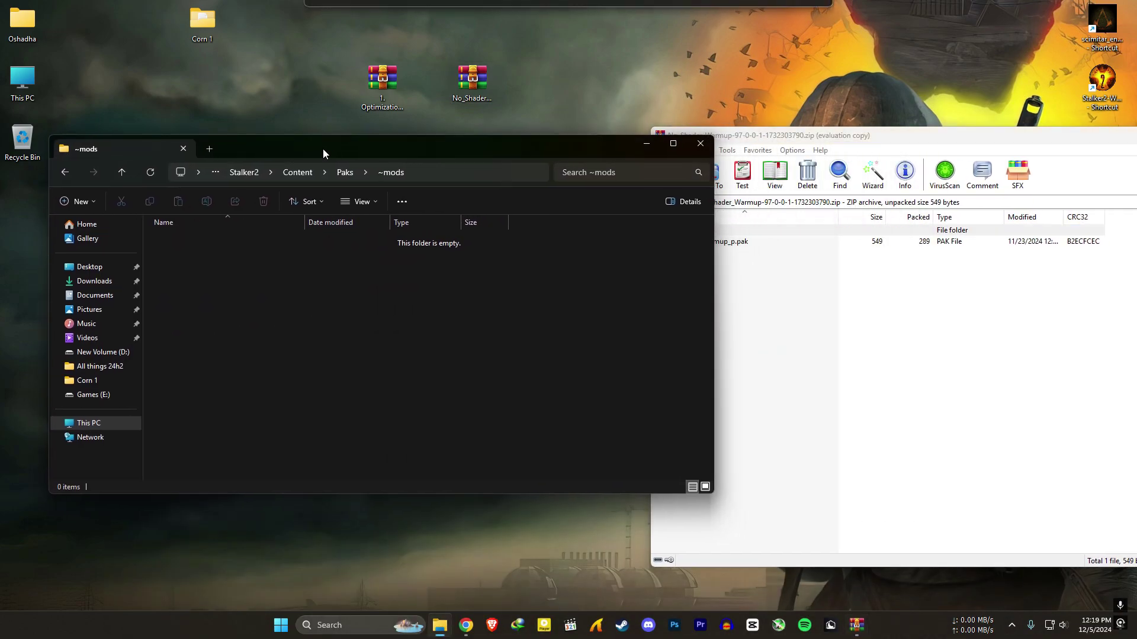
left_click(702, 250)
left_click_drag(704, 242, 604, 251)
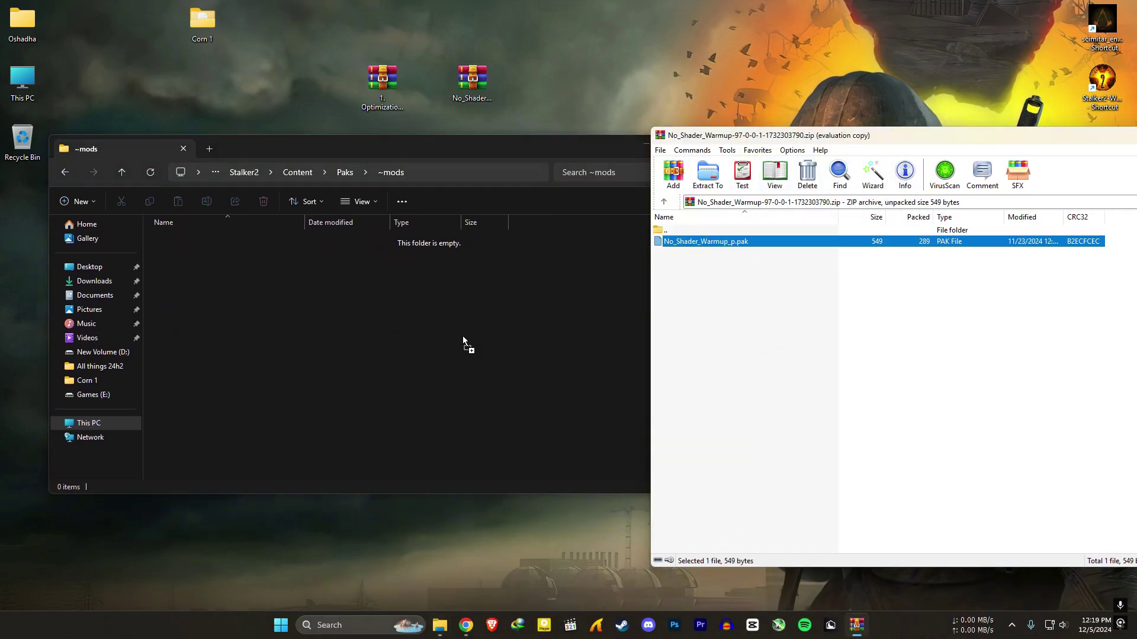
left_click_drag(465, 335, 461, 336)
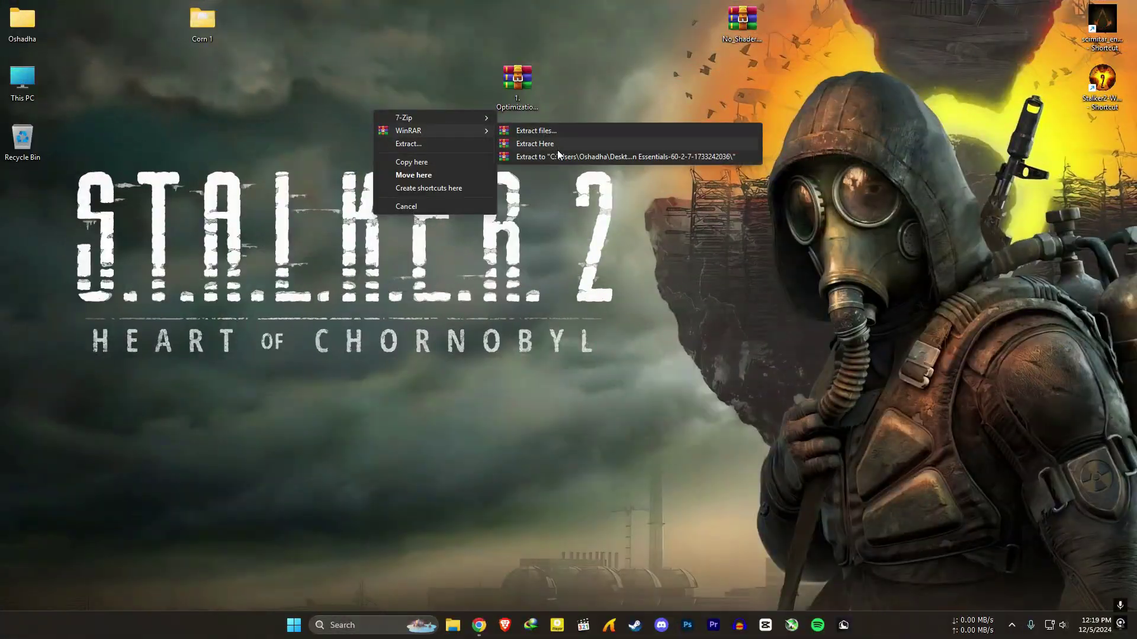
Extract the Optimization Essentials archive into its own folder on the desktop and open that folder.
left_click(560, 157)
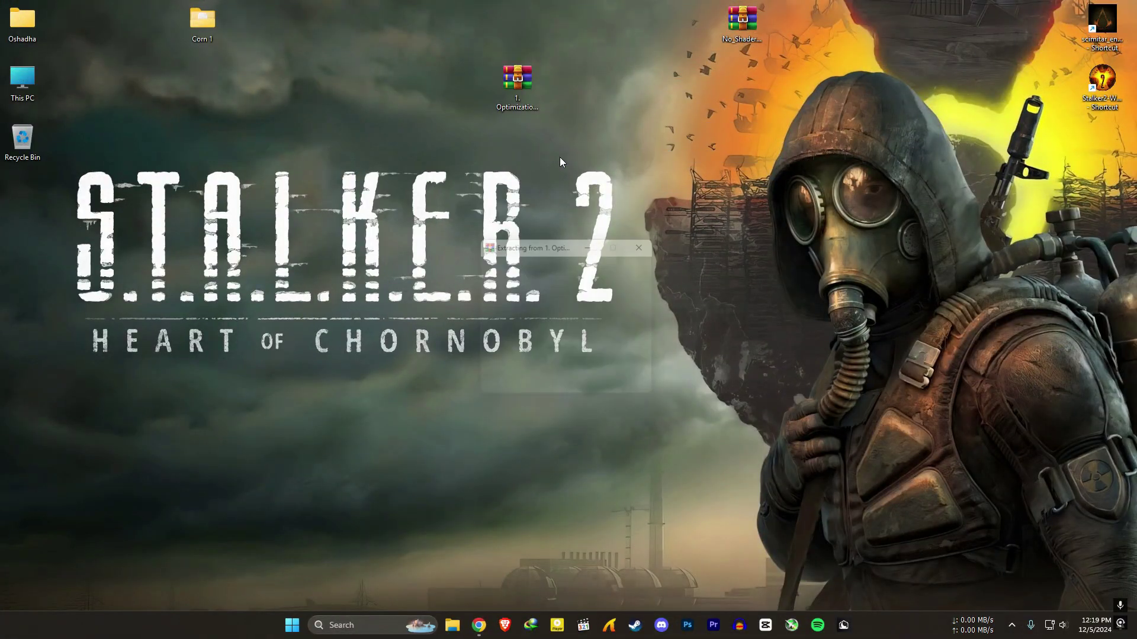
left_click_drag(21, 199, 592, 420)
double_click(606, 436)
left_click_drag(495, 138, 365, 134)
left_click_drag(640, 222, 559, 301)
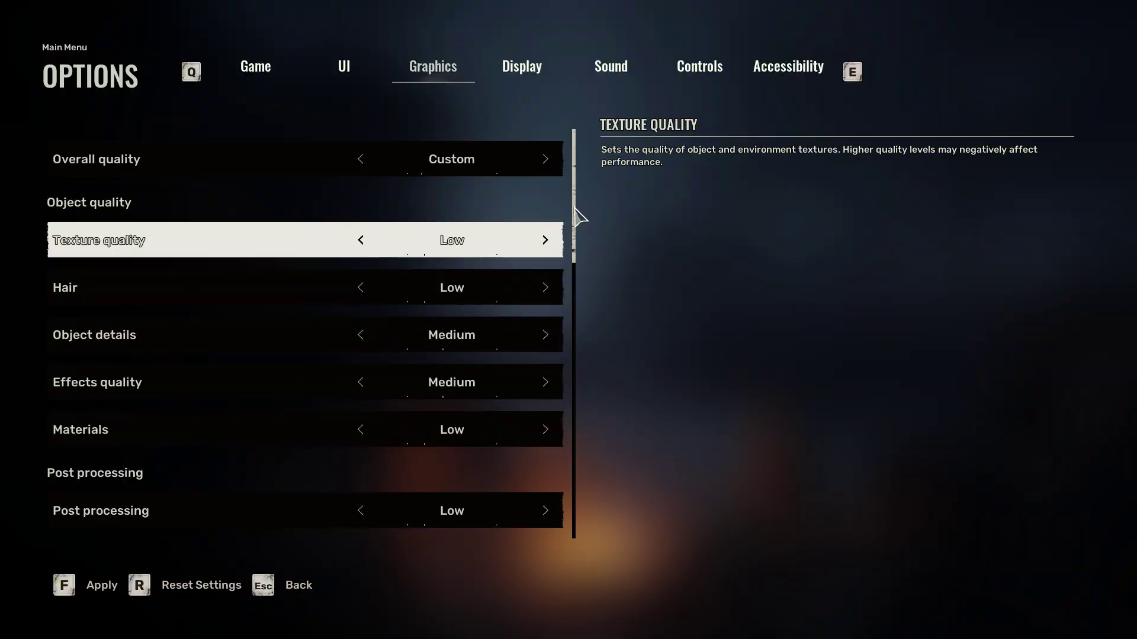
Review the game's graphics options, from texture quality down through the remaining settings.
left_click_drag(578, 228, 579, 384)
scroll(296, 399, "down", 5)
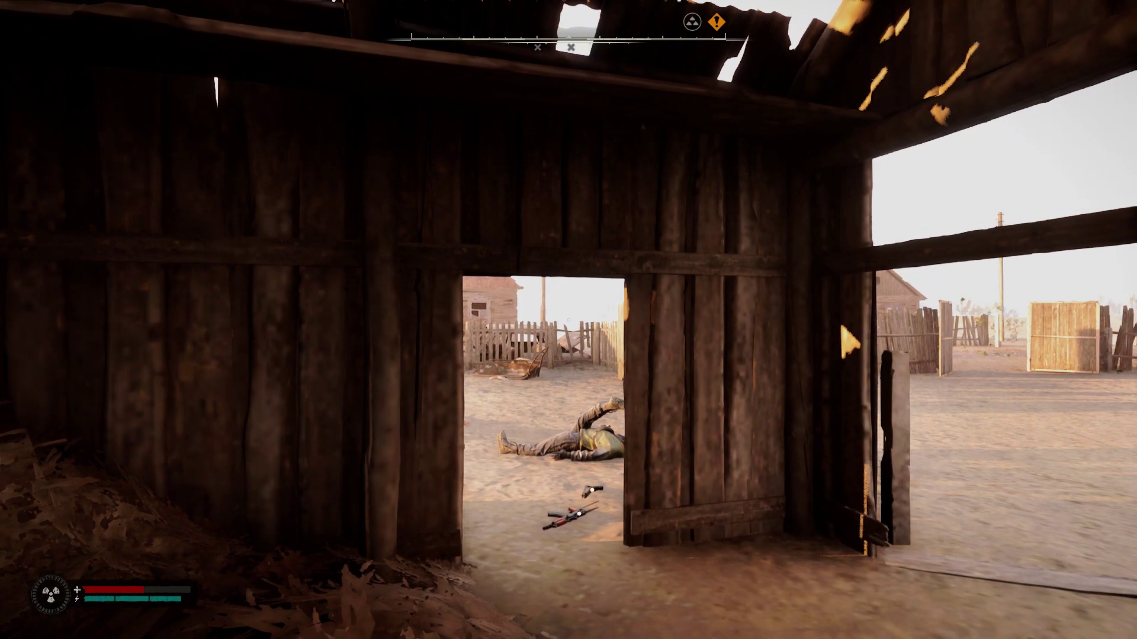
key("3")
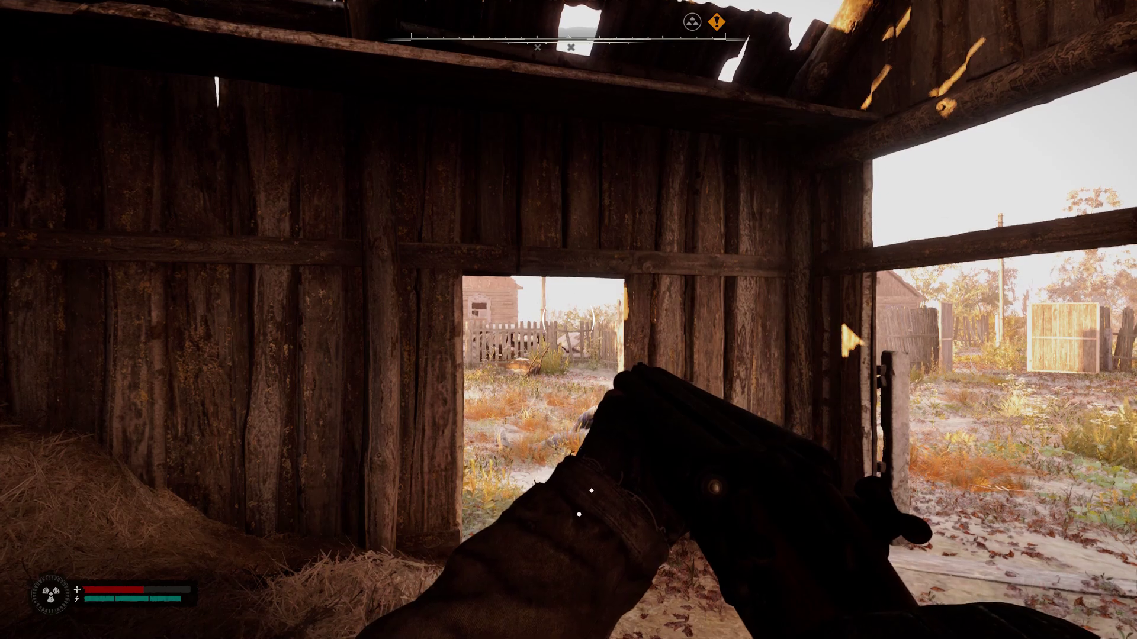
mouse_move(569, 320)
key("F10")
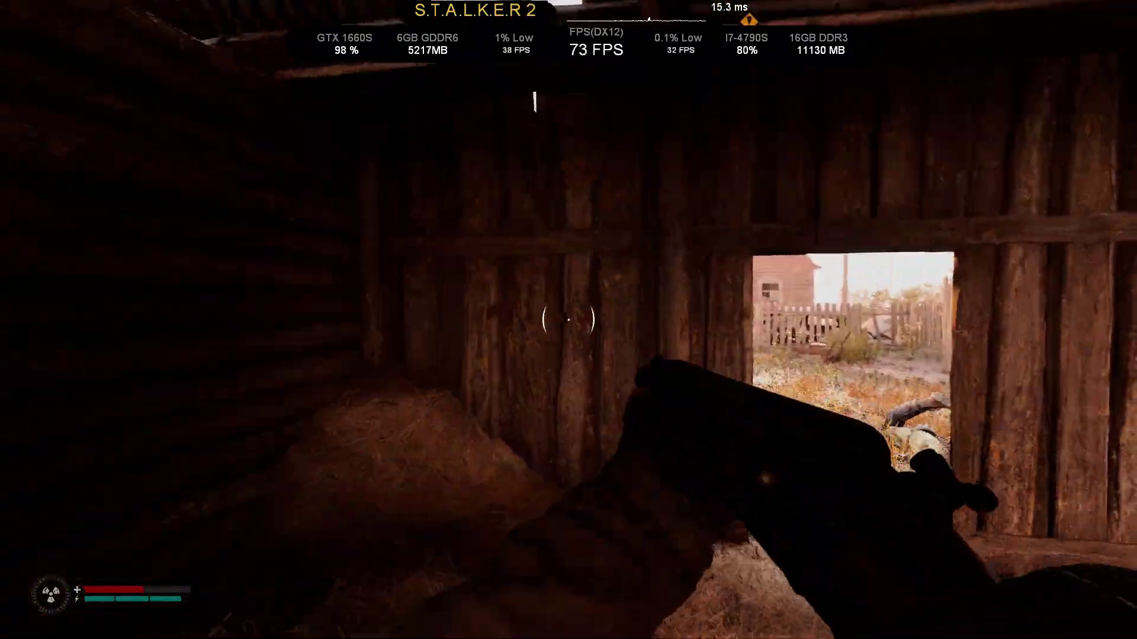
key("w")
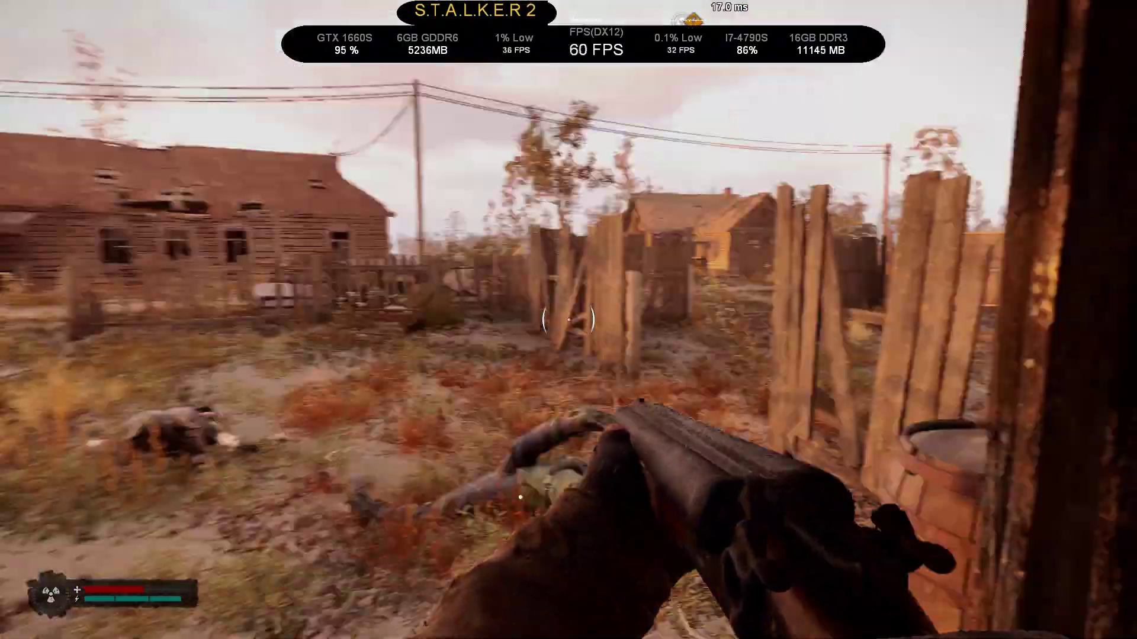
key("w")
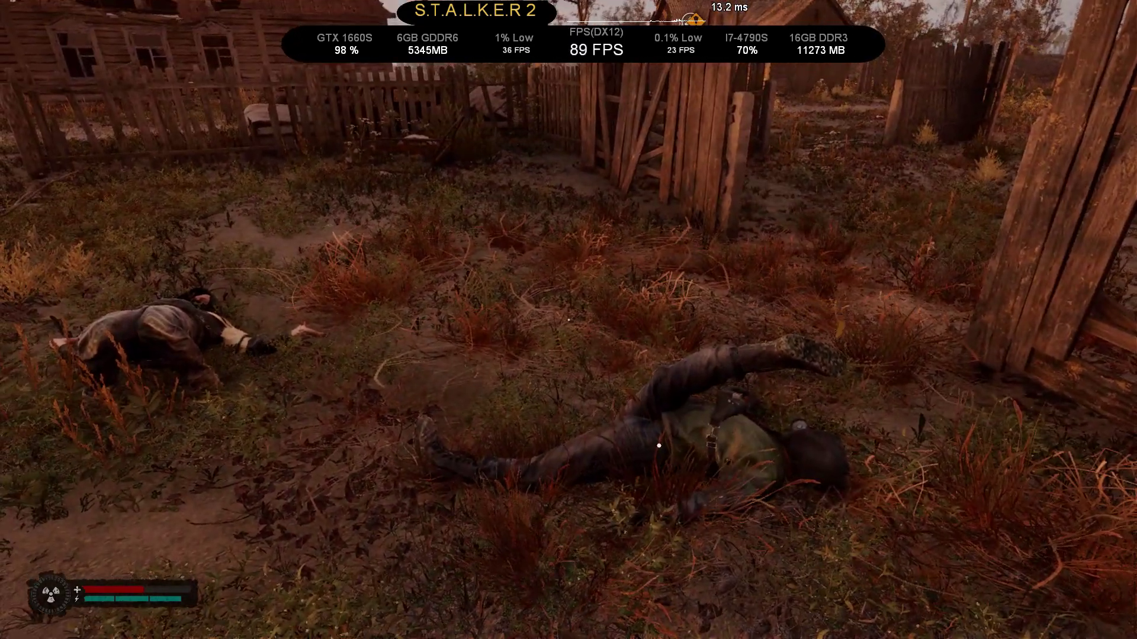
key("Tab")
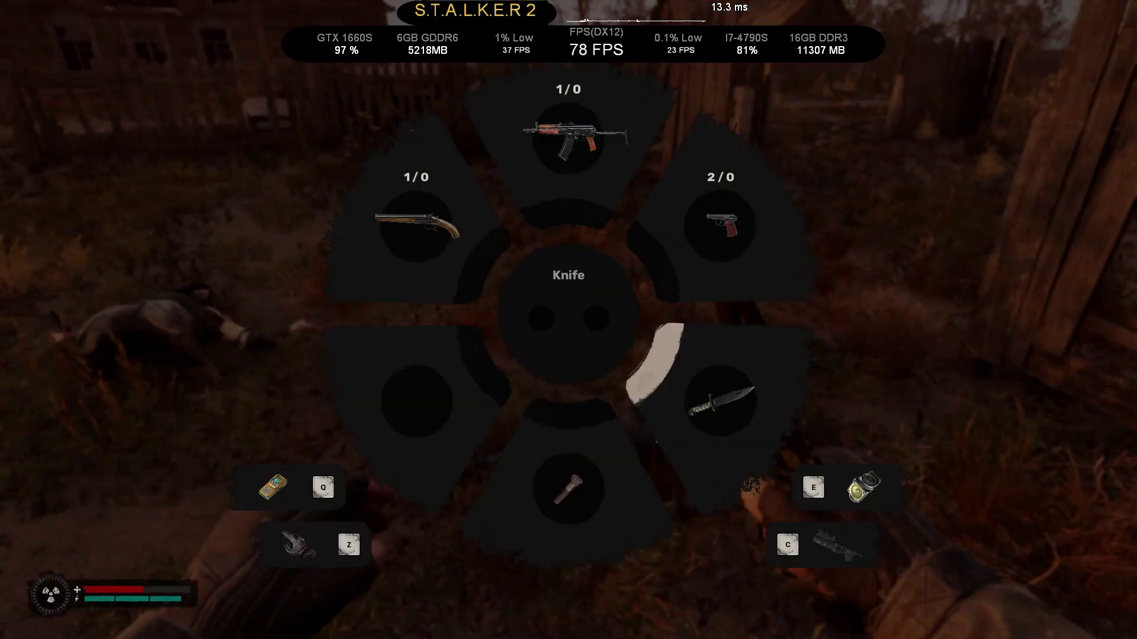
key("Tab")
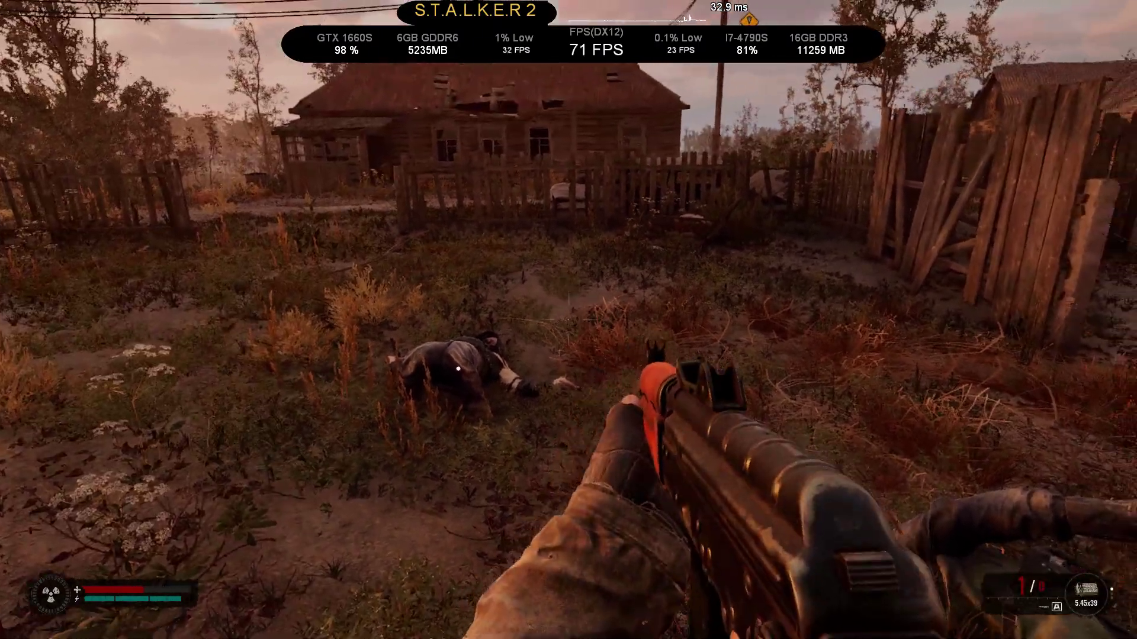
key("w")
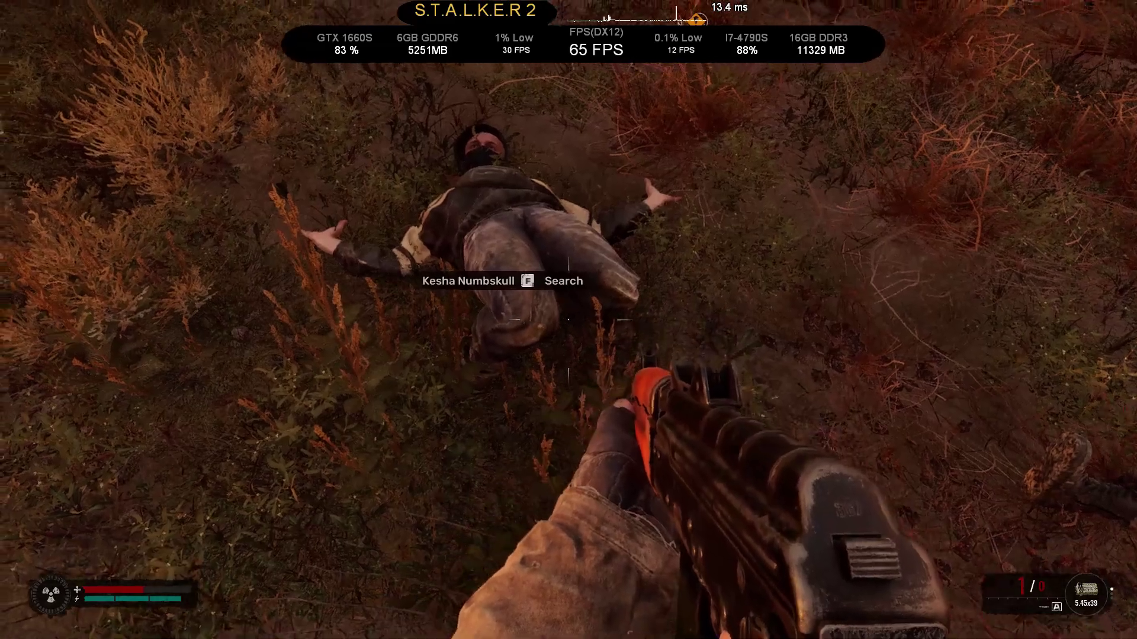
key("f")
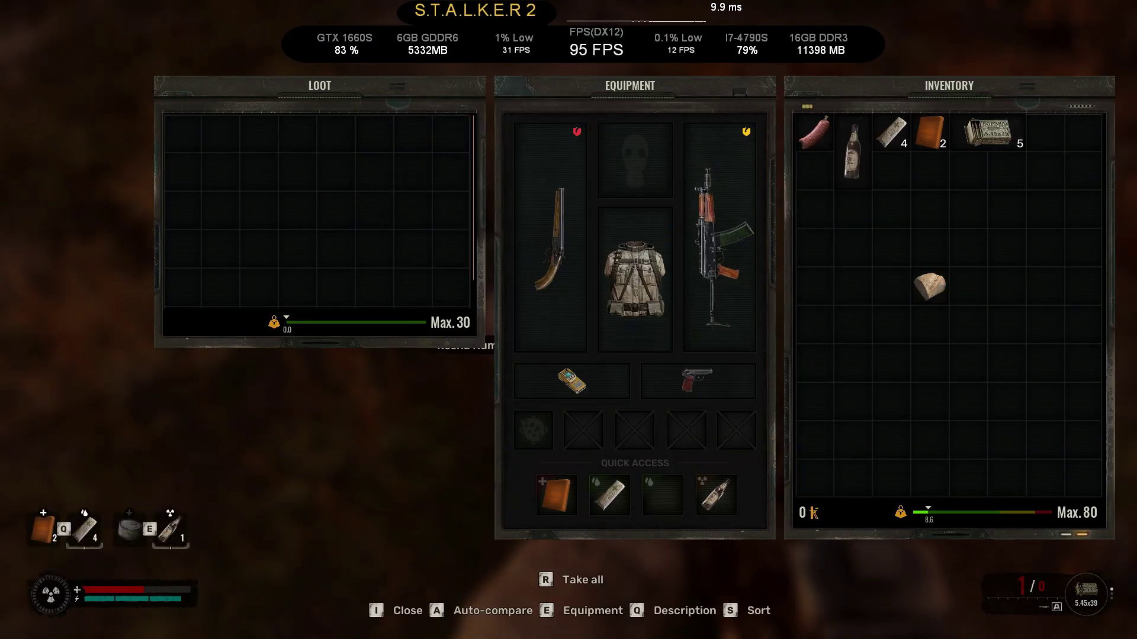
key("i")
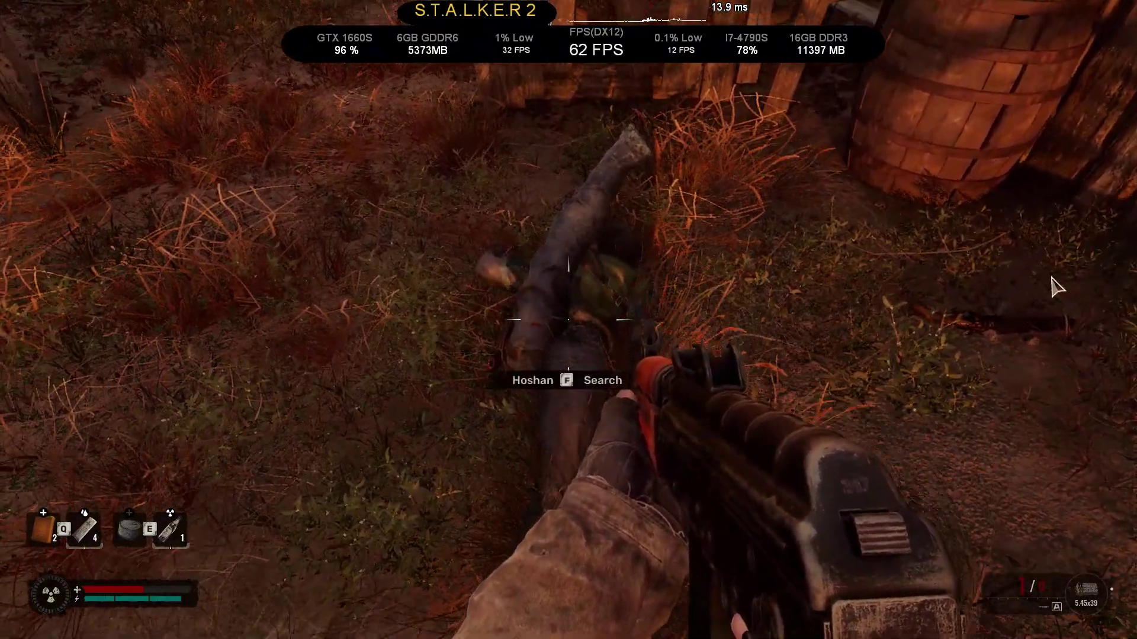
key("f")
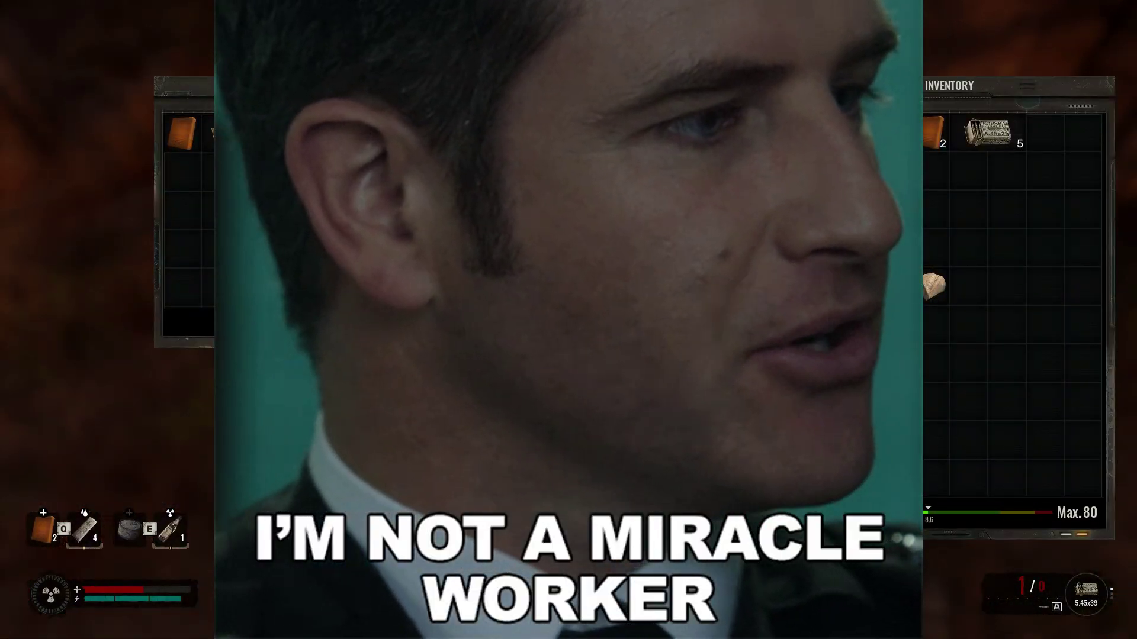
Take all the remaining loot from the body in the yard and reload the shotgun.
key("r")
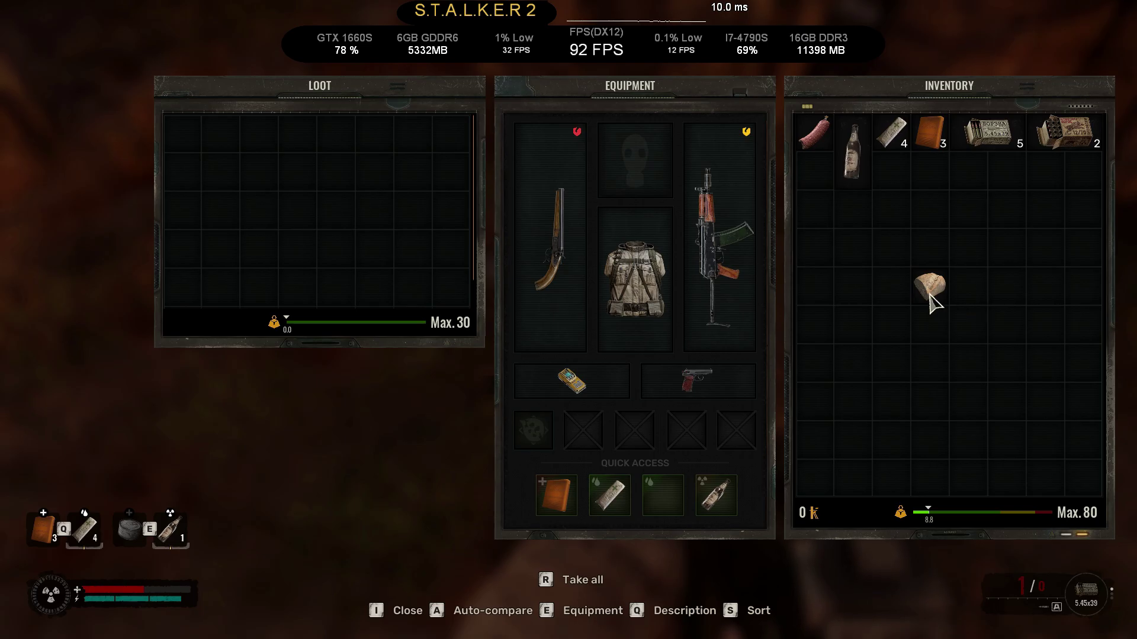
key("i")
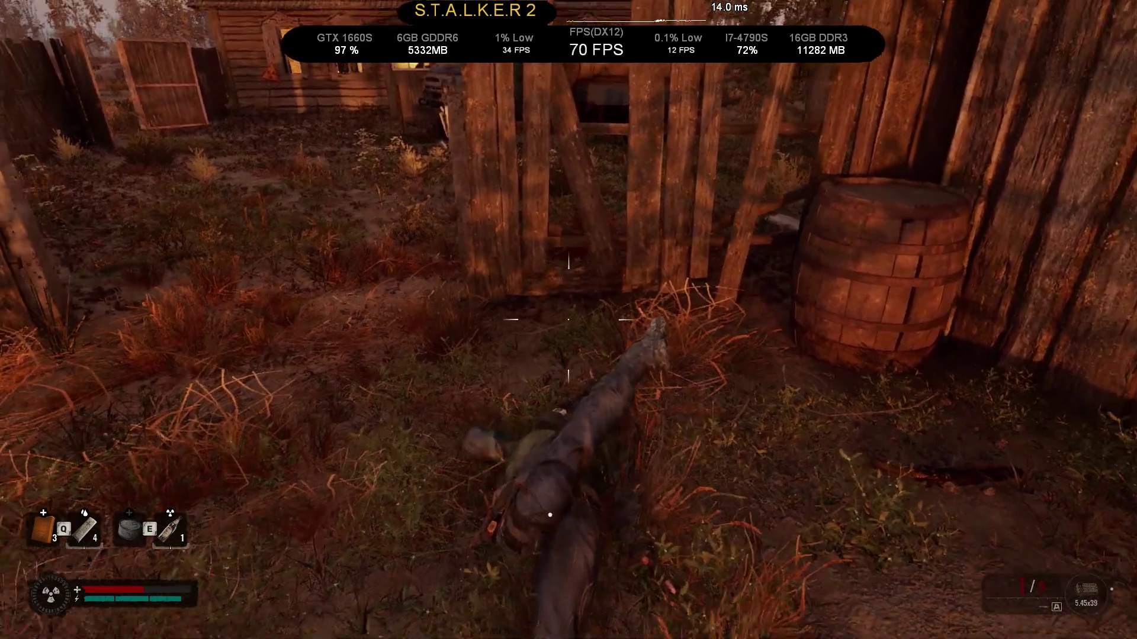
key("Tab")
key("r")
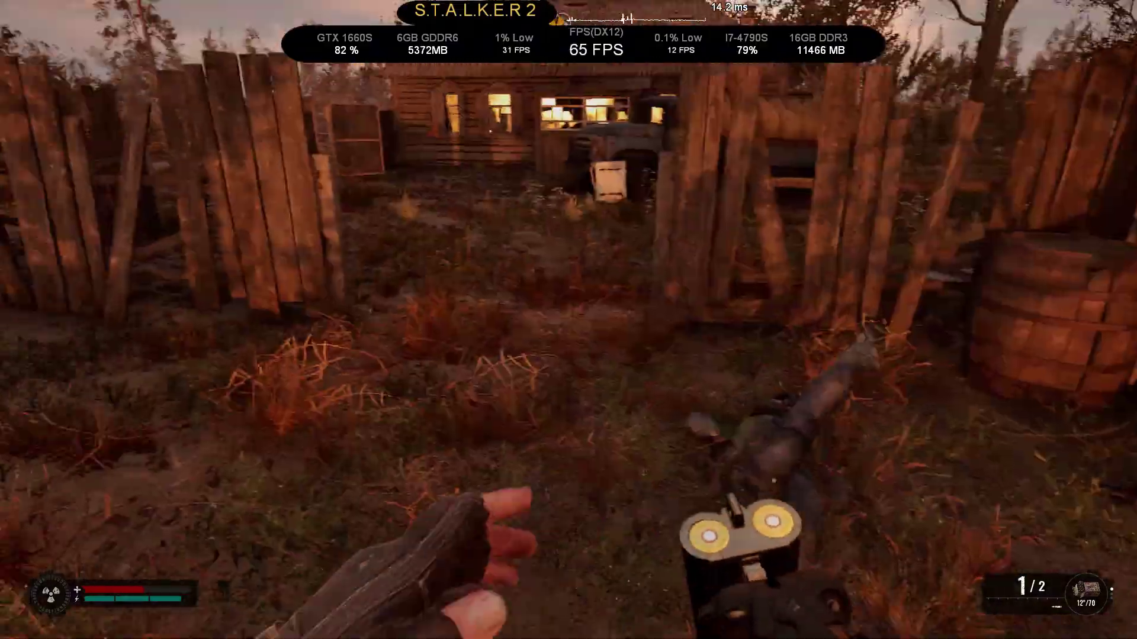
key("w")
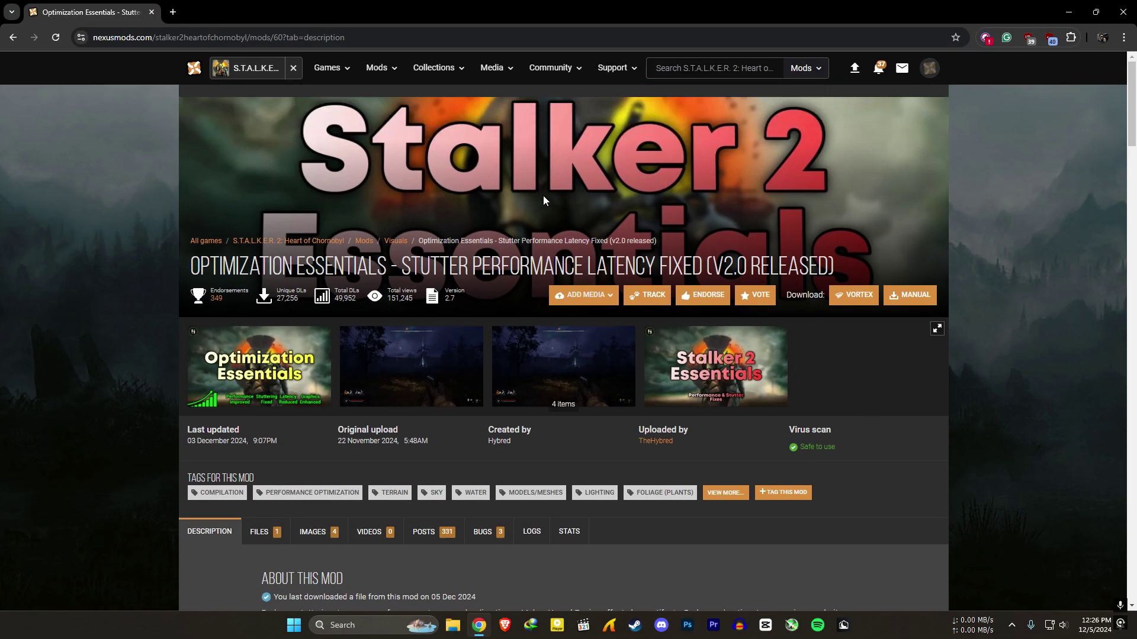
Read the Optimization Essentials description and copy the Engine.ini location %localappdata%\Stalker2\Saved\Config\Windows.
scroll(633, 377, "down", 8)
scroll(633, 378, "down", 19)
scroll(659, 324, "up", 2)
left_click_drag(502, 233, 628, 401)
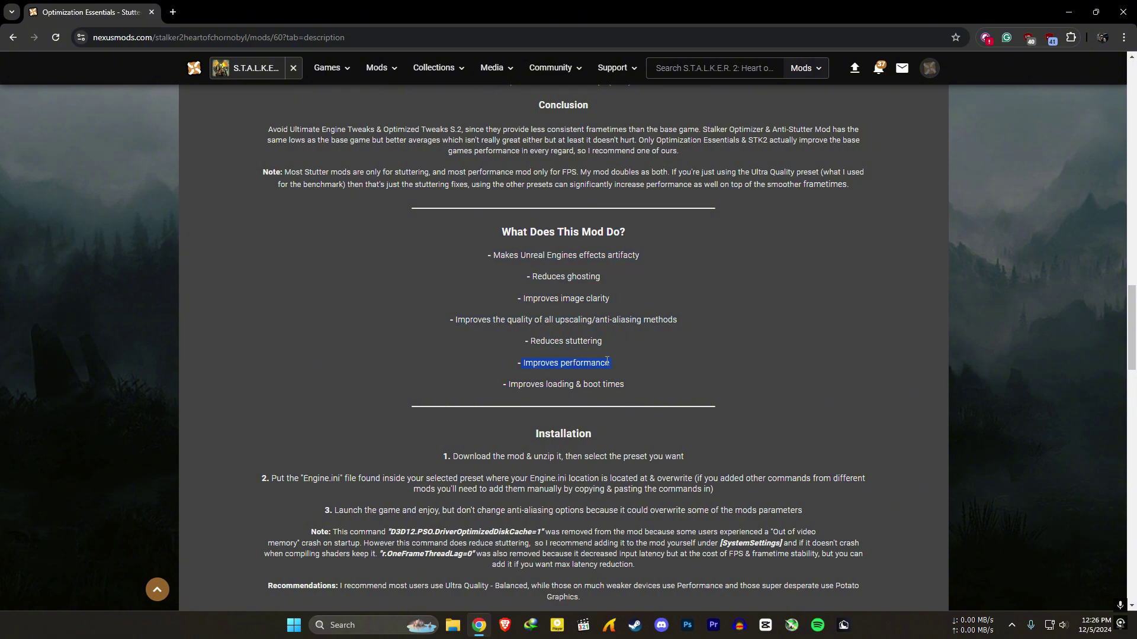
scroll(602, 354, "down", 4)
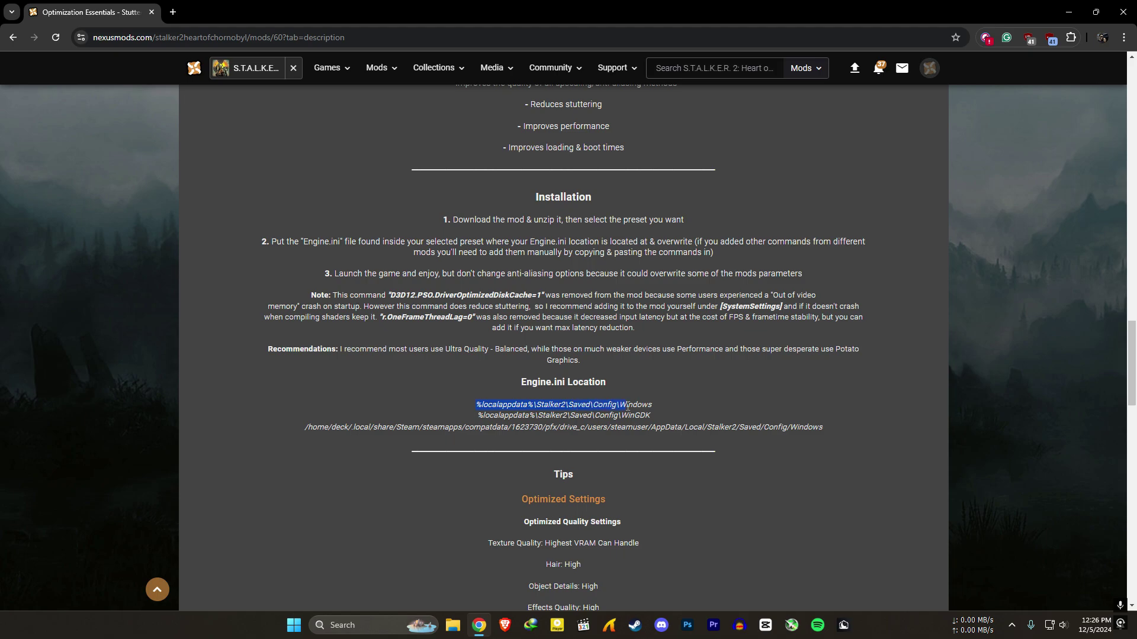
right_click(652, 406)
left_click(698, 425)
Open the copied %localappdata%\Stalker2\Saved\Config\Windows path through Run and place that folder beside the extracted Optimization Essentials folder.
left_click(293, 626)
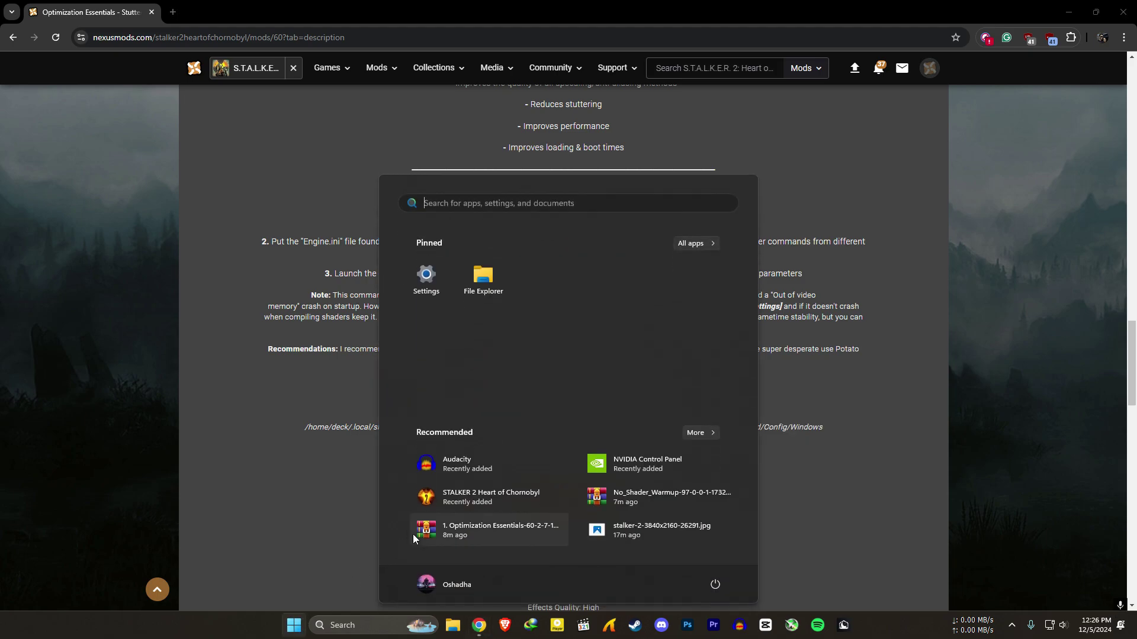
type("run")
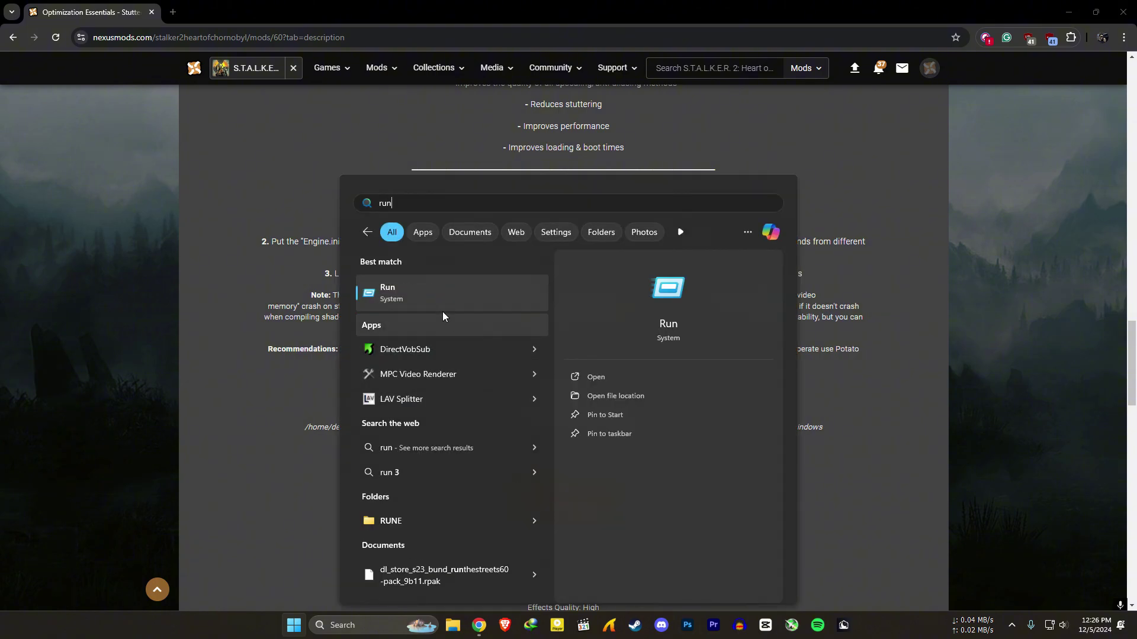
left_click(432, 296)
key("ctrl+v")
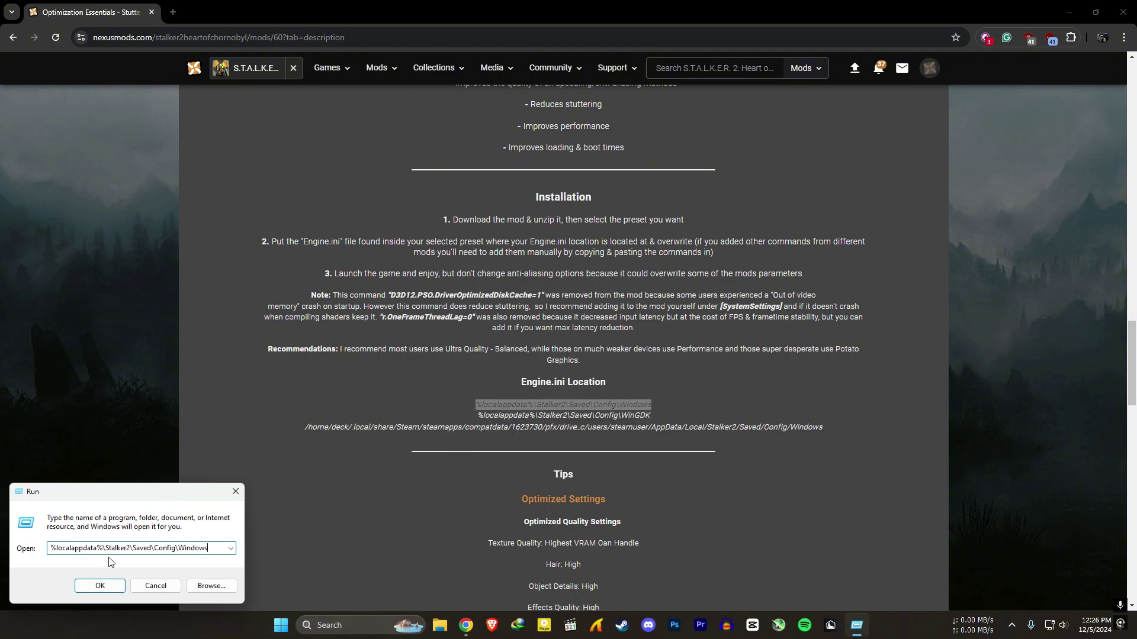
left_click(121, 586)
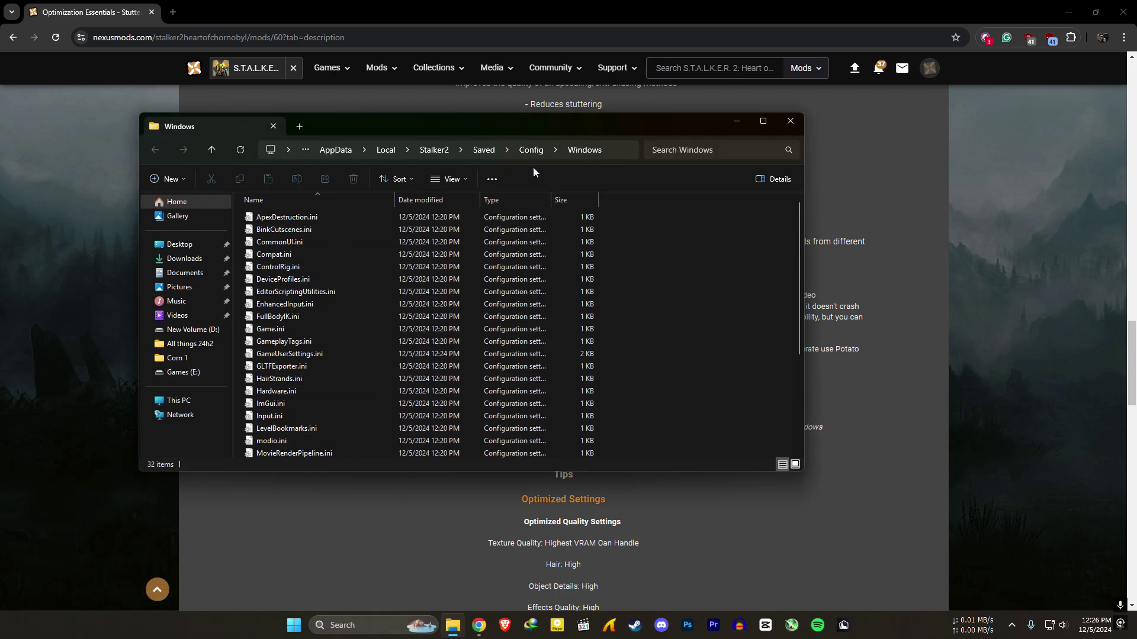
left_click_drag(445, 122, 704, 145)
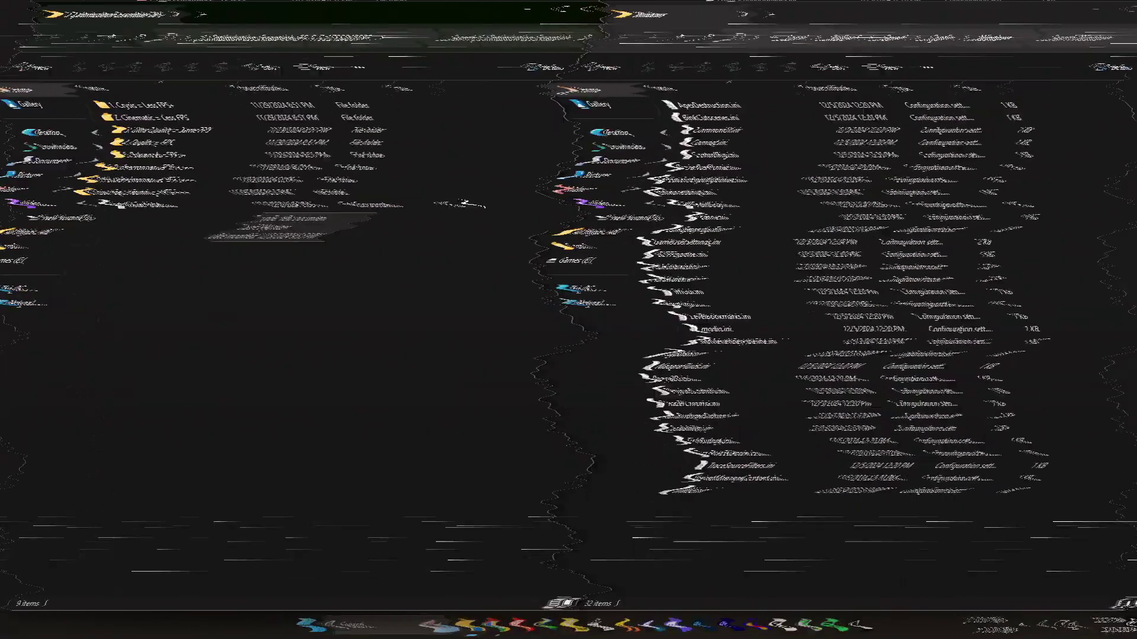
Review the eight Optimization Essentials preset folders, from Crysis through Quality and Performance to Low Spec Gaming.
left_click_drag(476, 198, 312, 106)
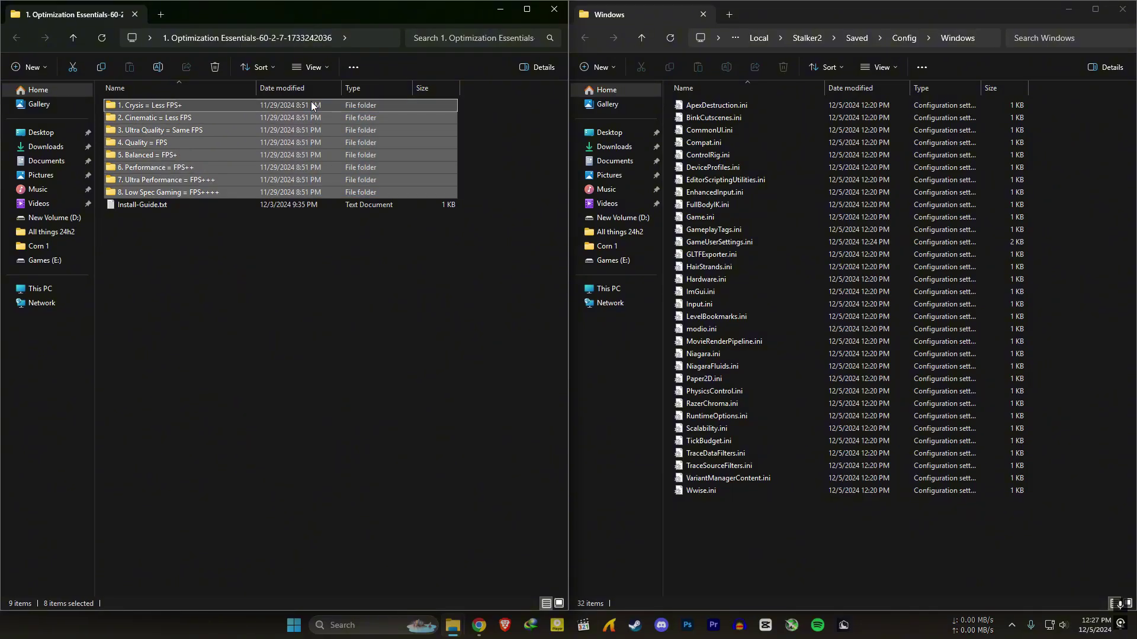
left_click(314, 106)
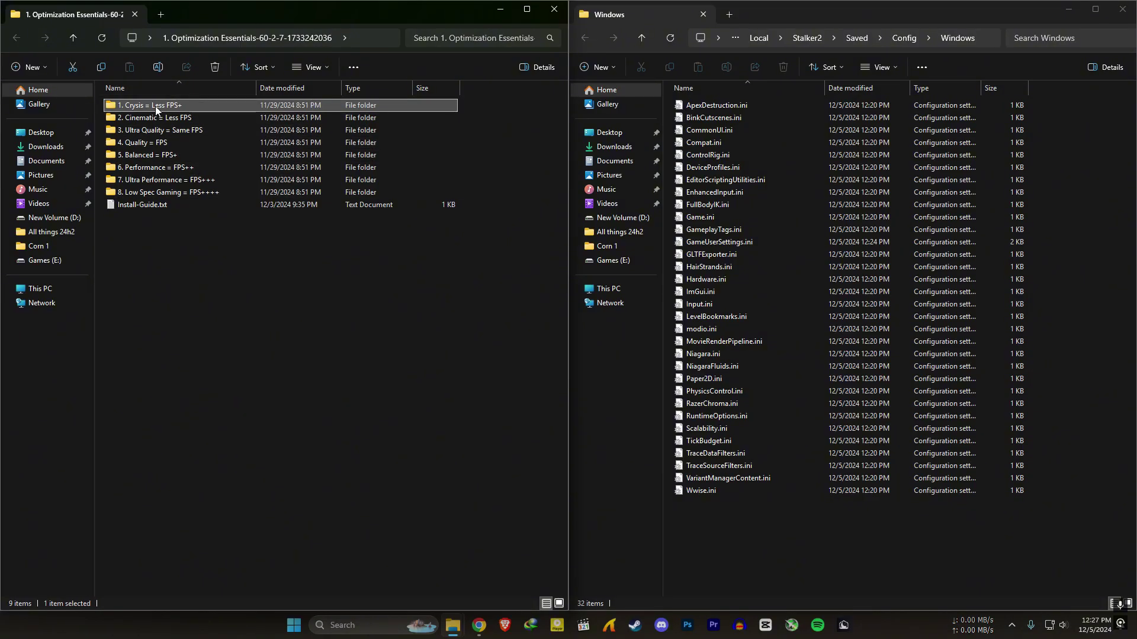
left_click(196, 117)
left_click(198, 132)
left_click(191, 144)
left_click(200, 132)
left_click_drag(474, 142, 436, 170)
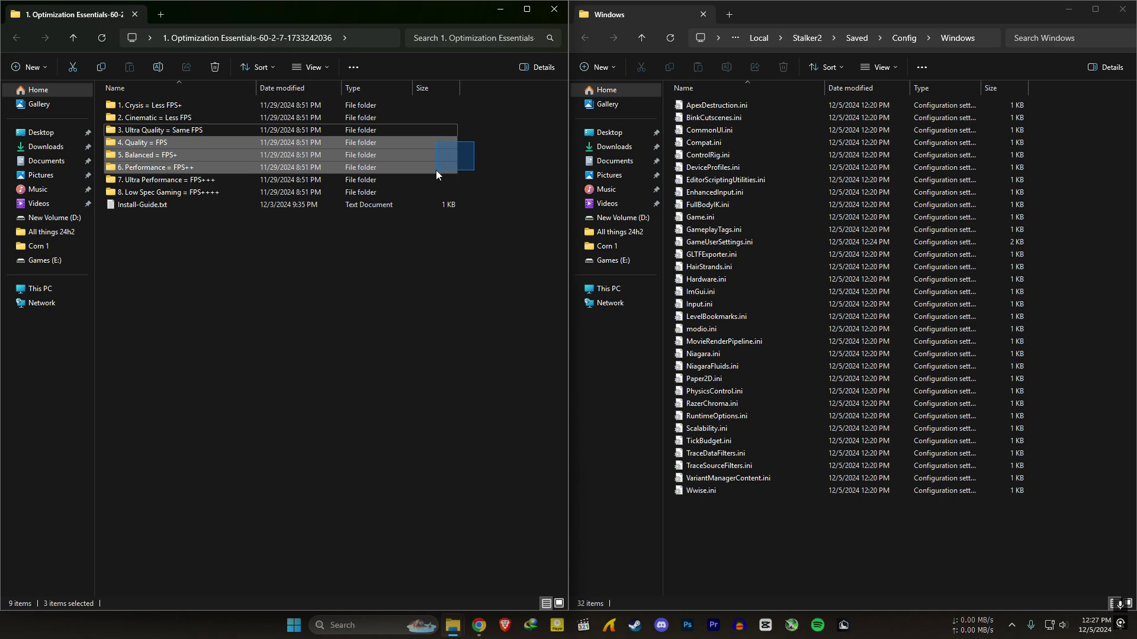
left_click_drag(475, 179, 377, 193)
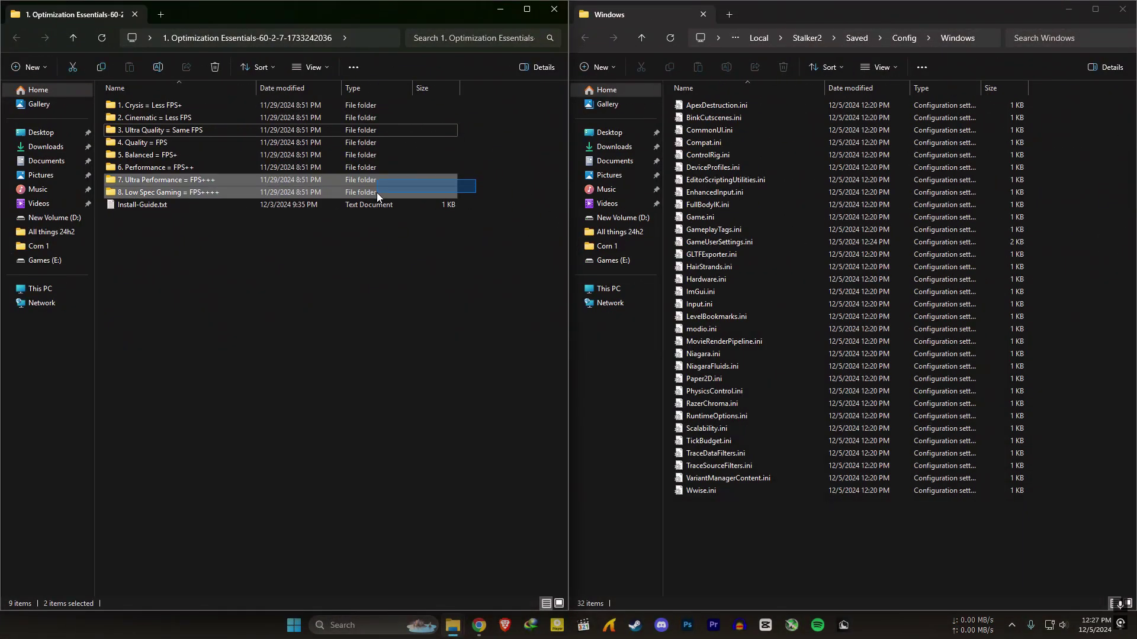
left_click(376, 193)
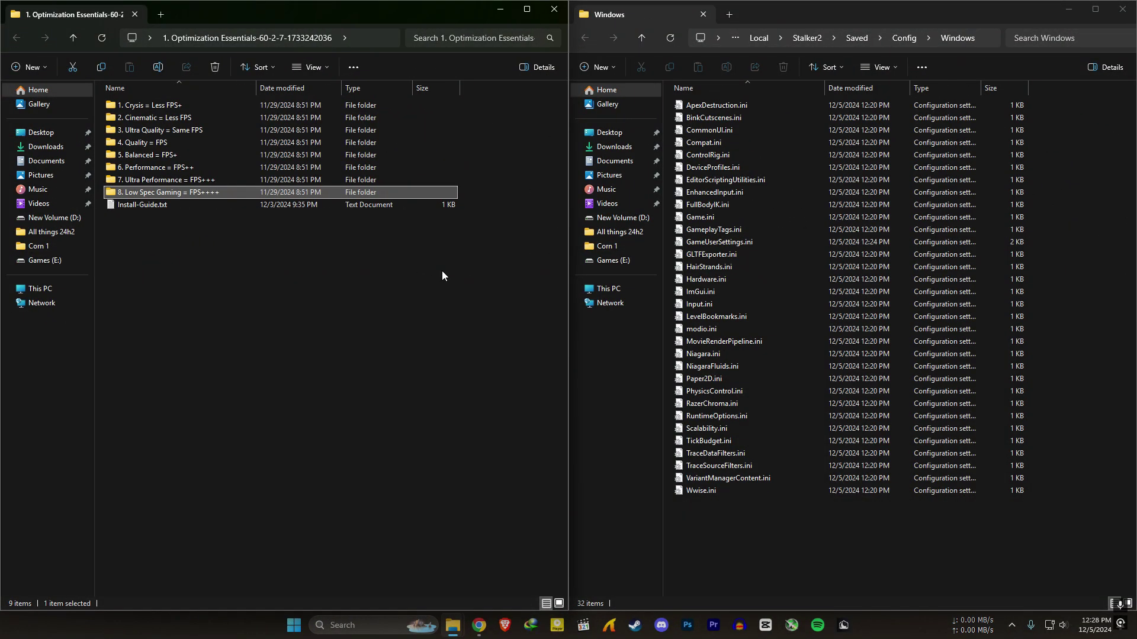
Copy Engine.ini, Game.ini and Input.ini from the 8. Low Spec Gaming preset into the Windows config folder, replacing the files with the same names.
double_click(209, 192)
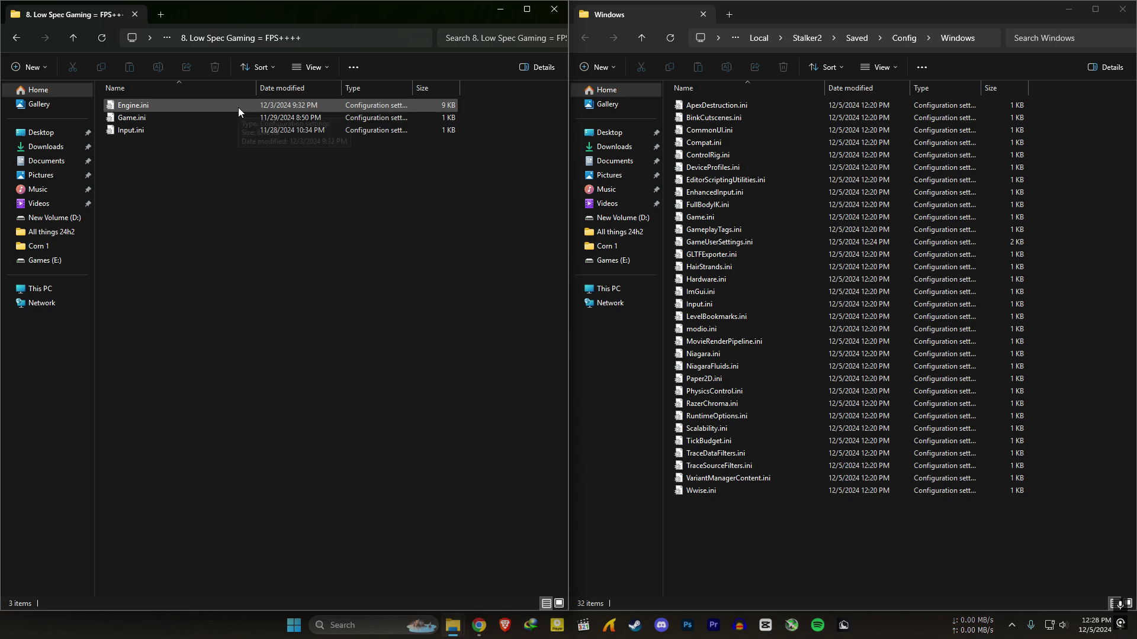
left_click_drag(176, 163, 833, 539)
left_click(882, 486)
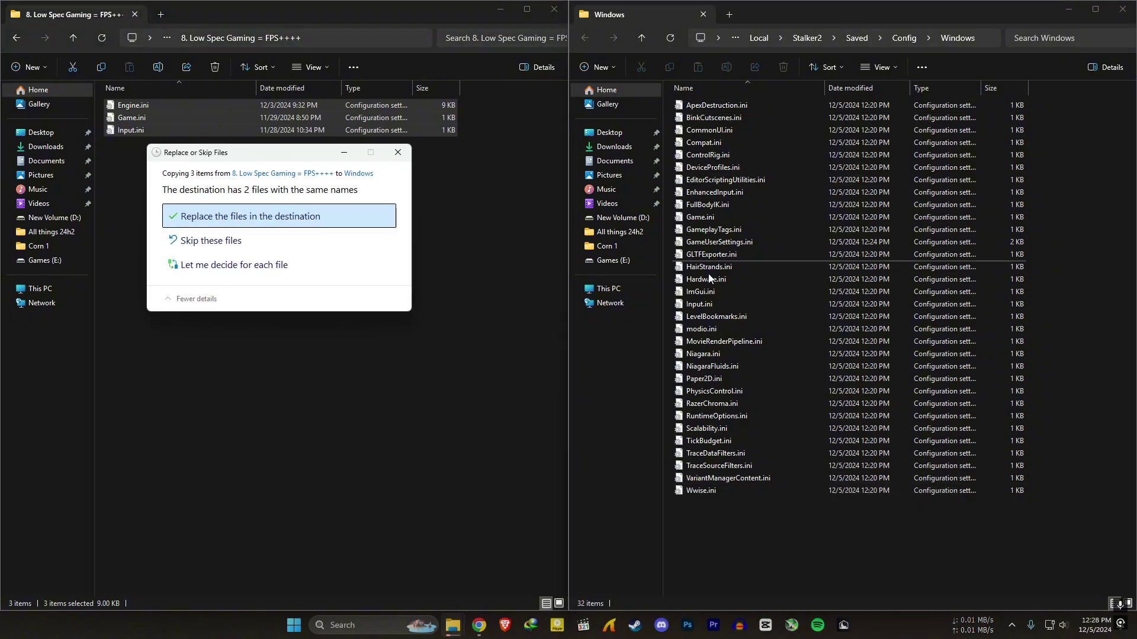
left_click(305, 224)
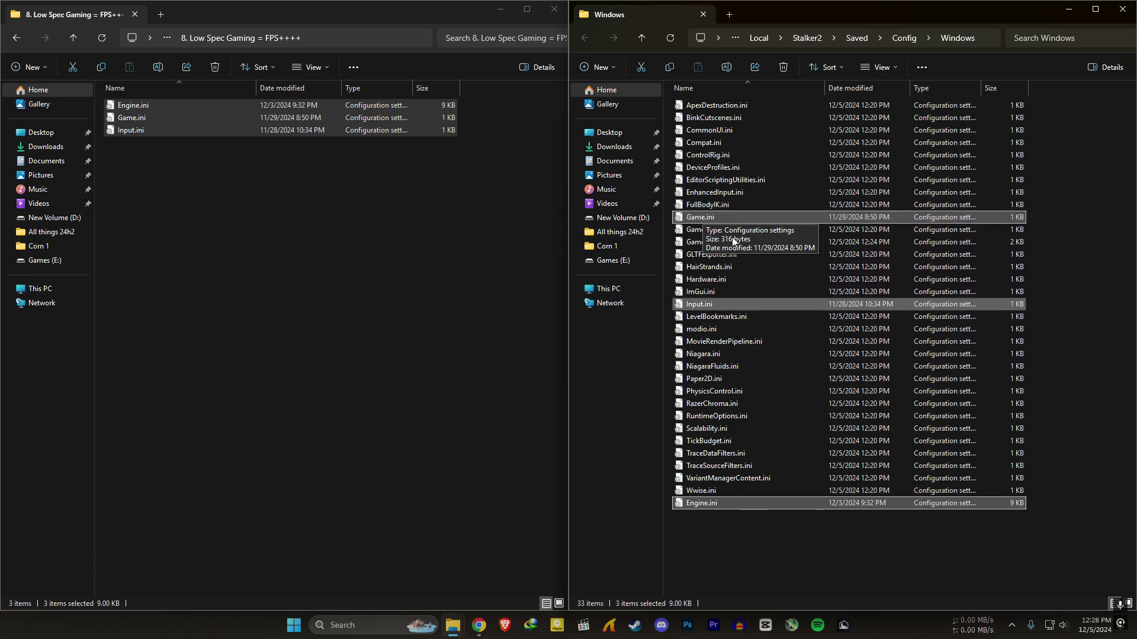
left_click(823, 553)
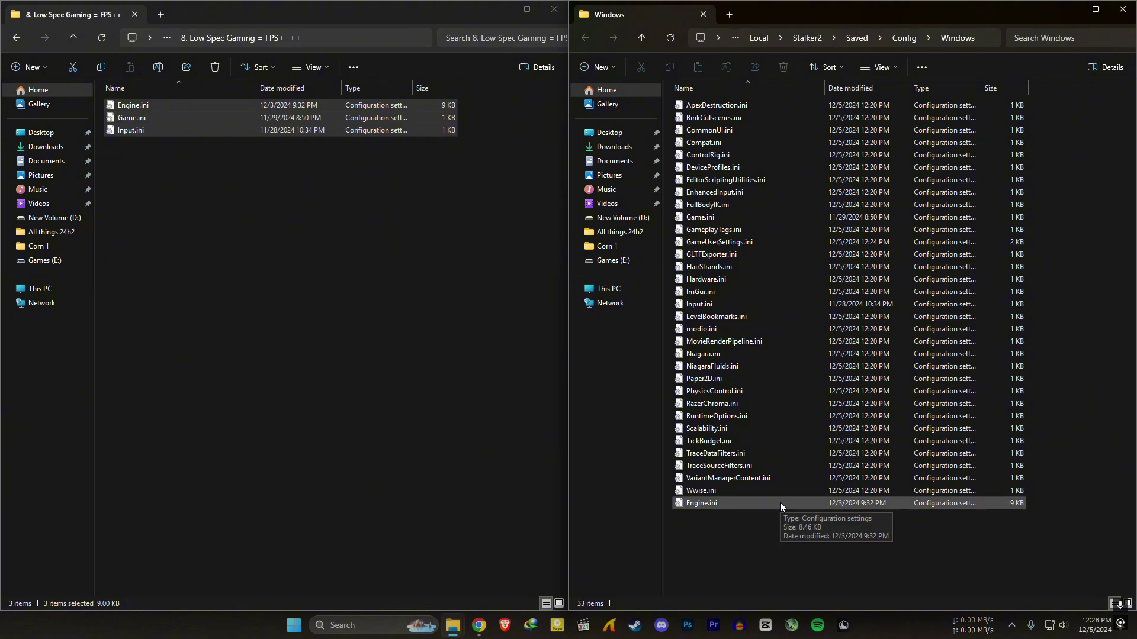
Open the copied Engine.ini from the Windows config folder and find its SystemSettings section.
left_click(481, 627)
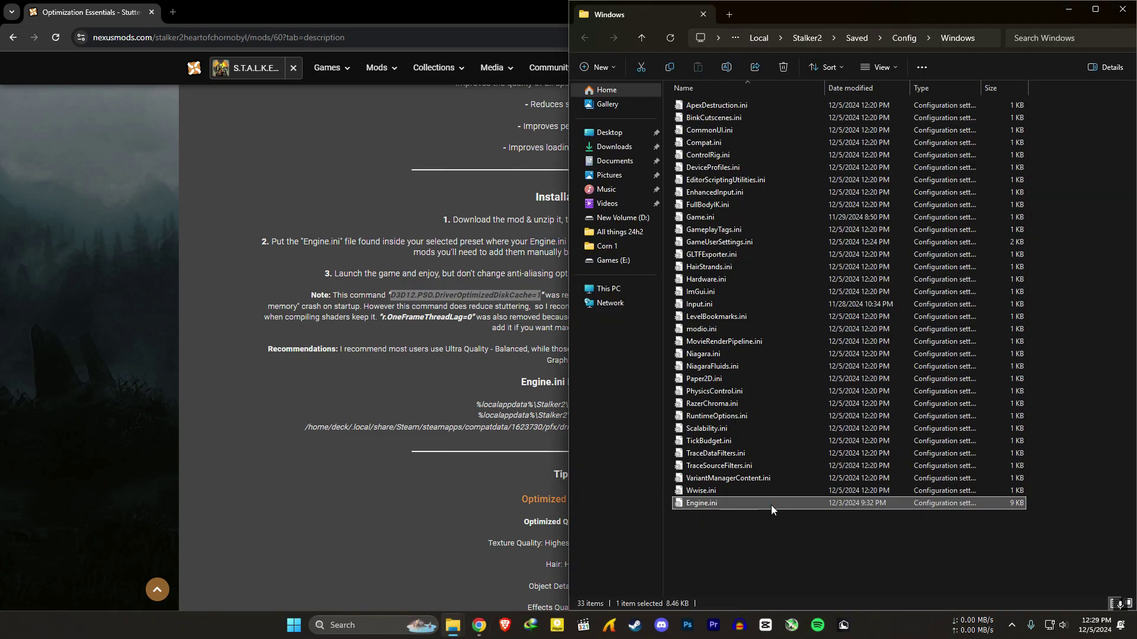
double_click(770, 503)
left_click_drag(293, 80, 609, 134)
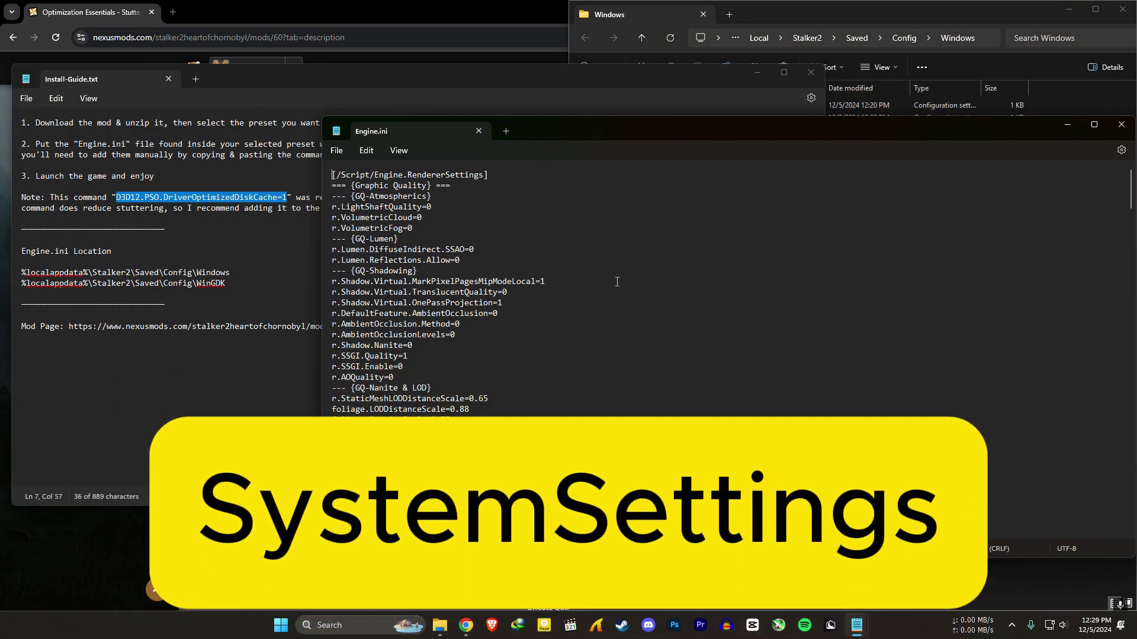
key("ctrl+f")
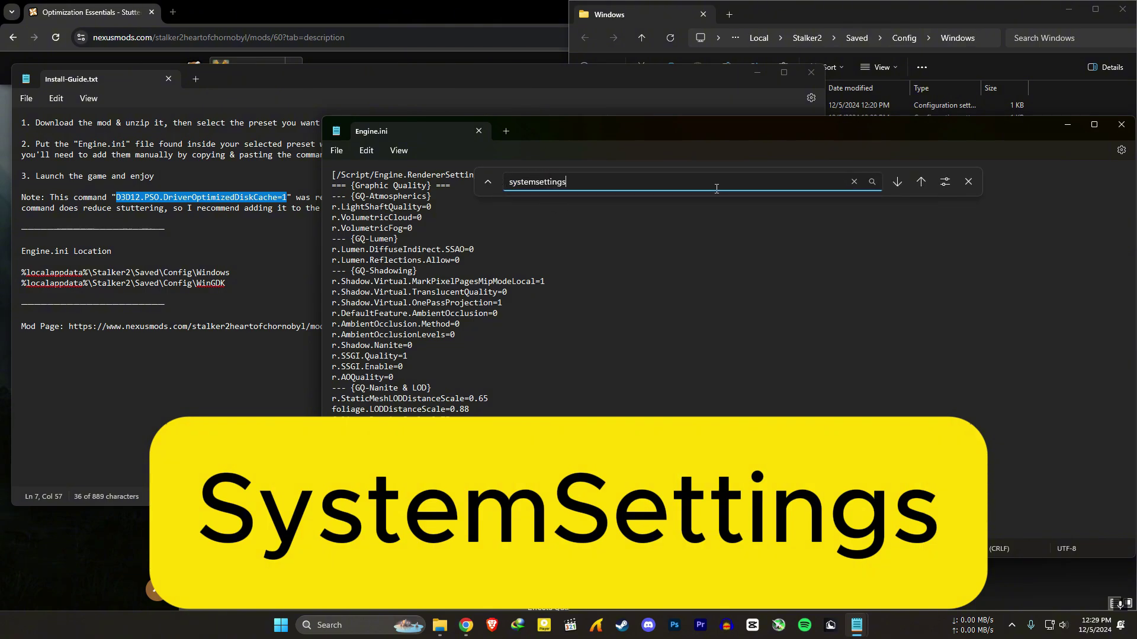
key("Return")
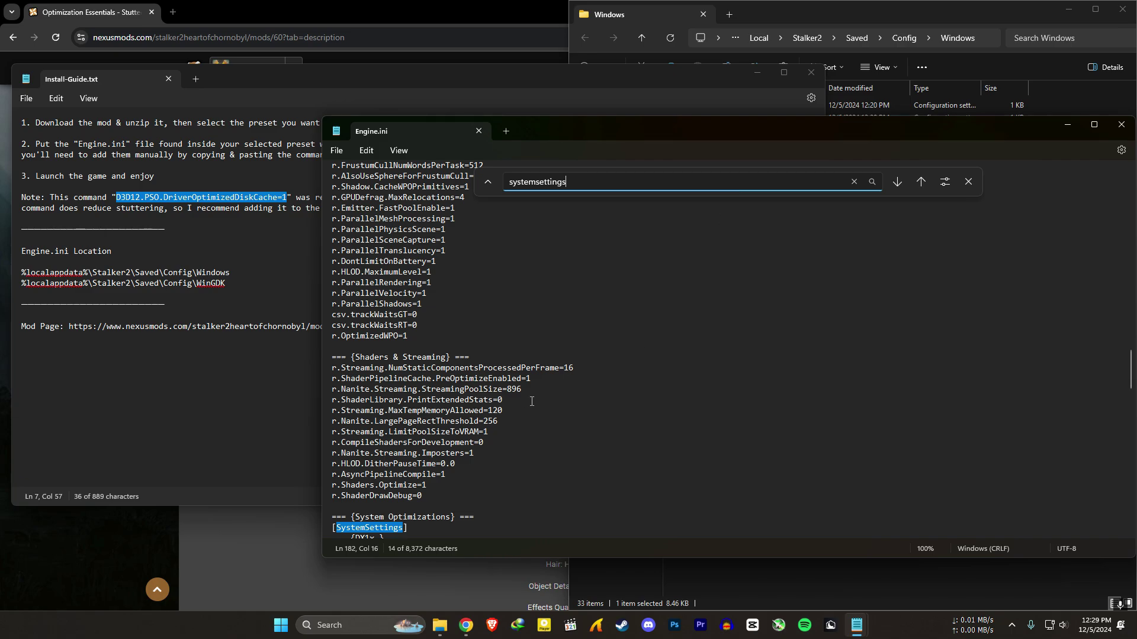
Add the line D3D12.PSO.DriverOptimizedDiskCache=1 under [SystemSettings] in Engine.ini and save the file.
scroll(541, 396, "down", 2)
left_click(968, 181)
scroll(444, 324, "down", 3)
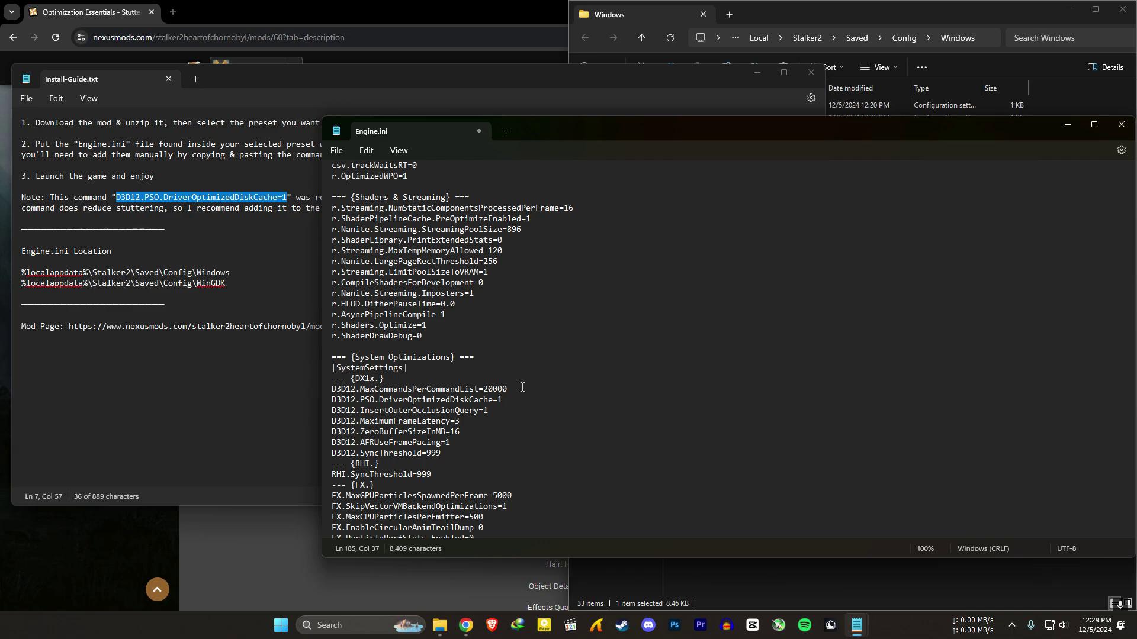
left_click_drag(507, 400, 331, 399)
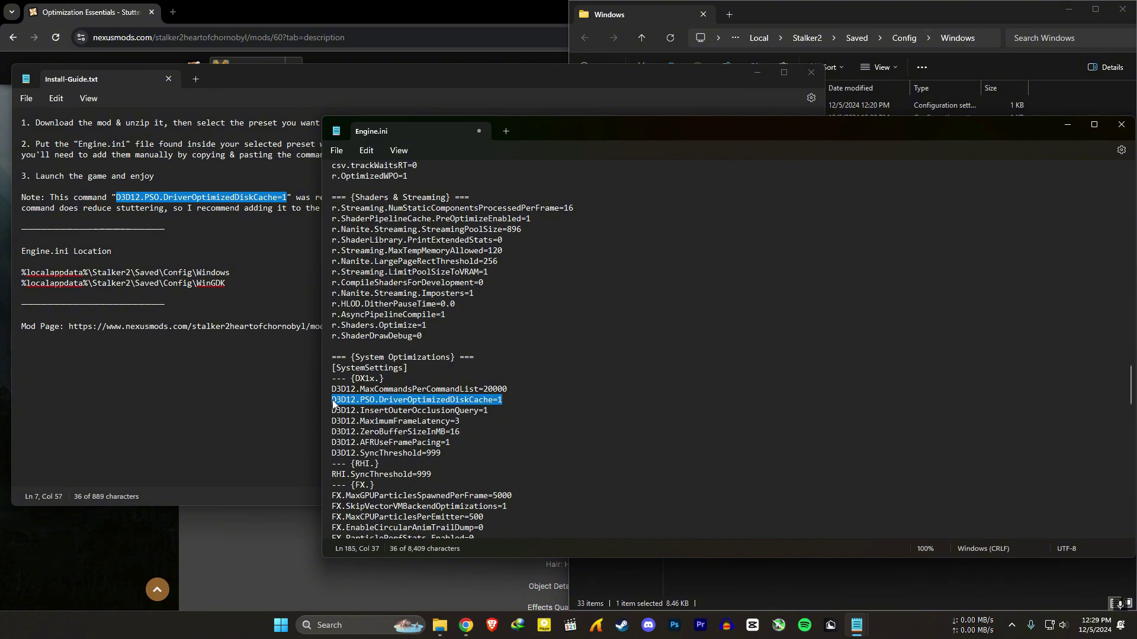
left_click(336, 150)
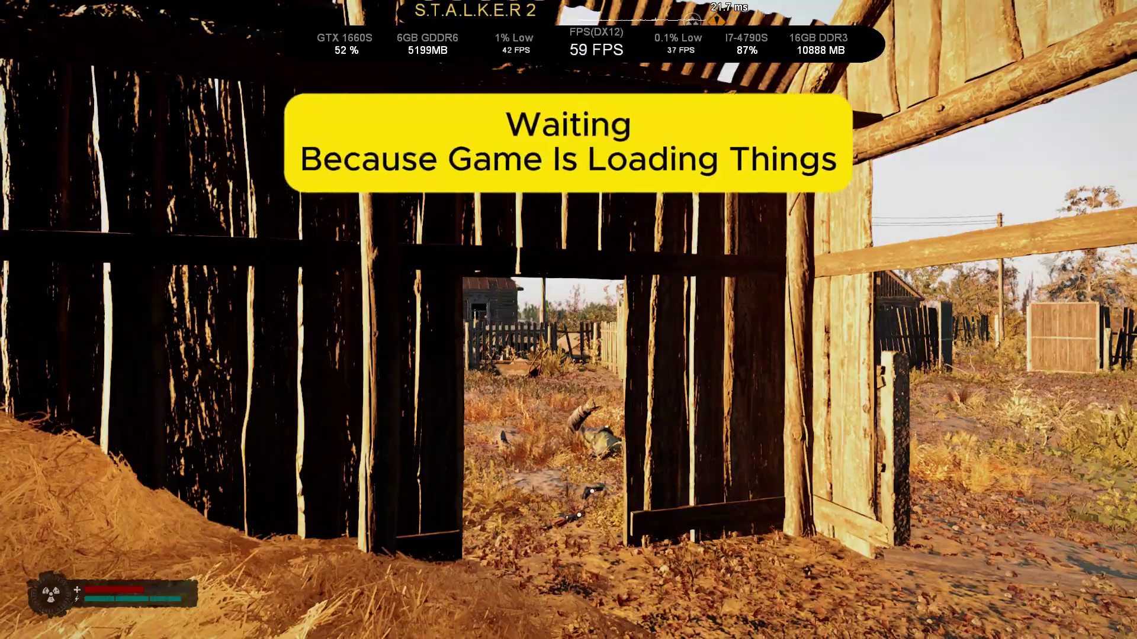
Equip the shotgun in the game, search the body outside the barn and move its ammunition to the inventory.
key("3")
key("d")
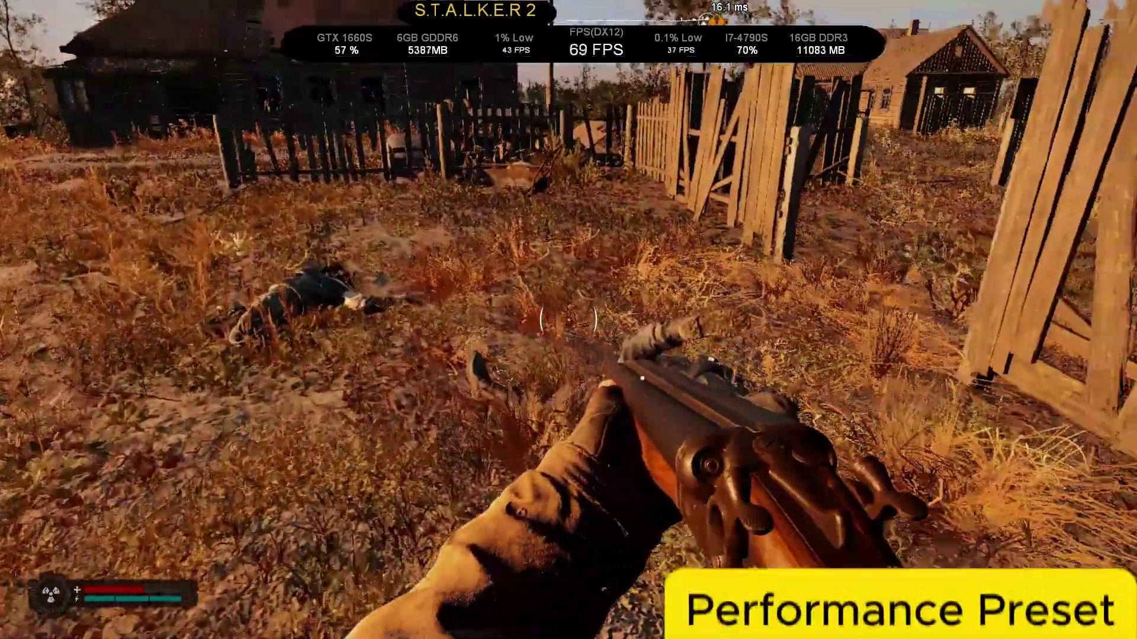
key("w")
key("f")
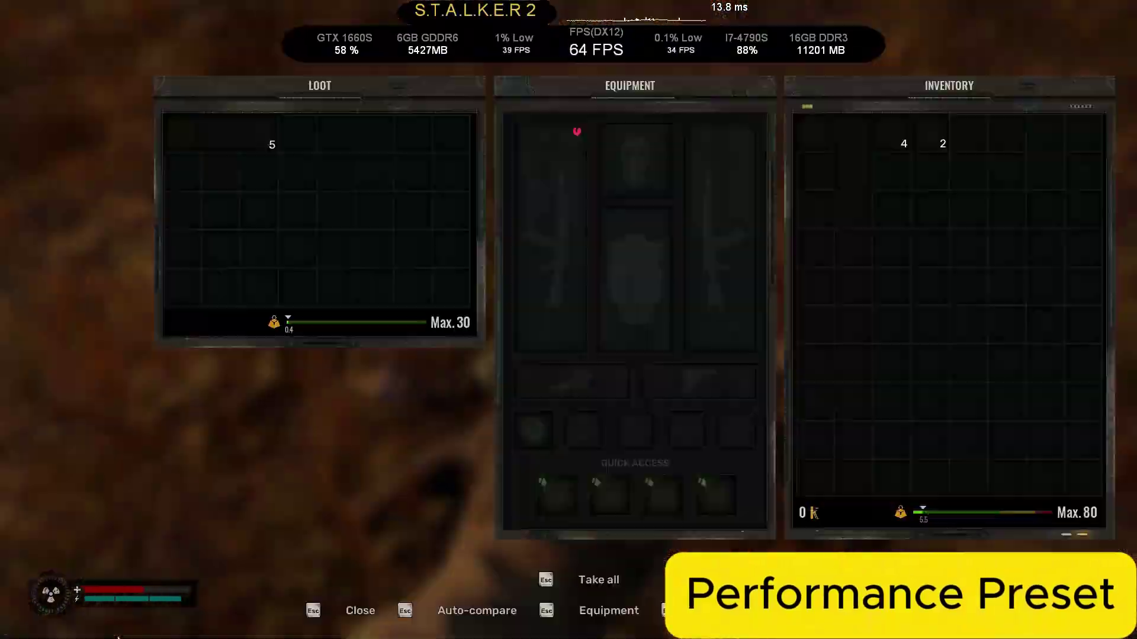
left_click_drag(240, 136, 779, 228)
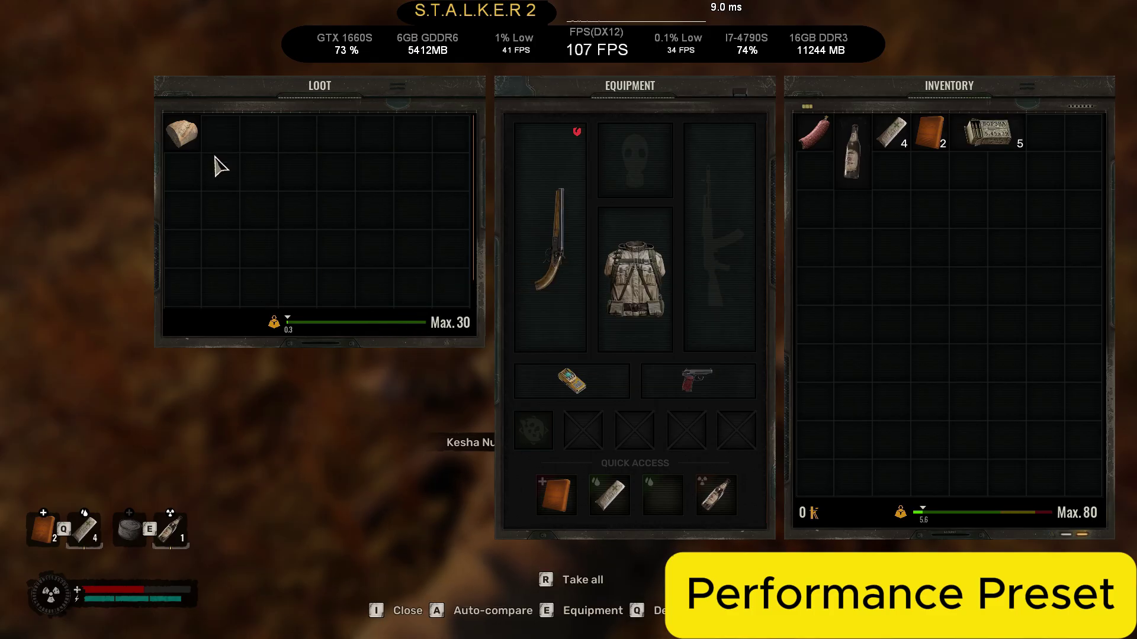
key("i")
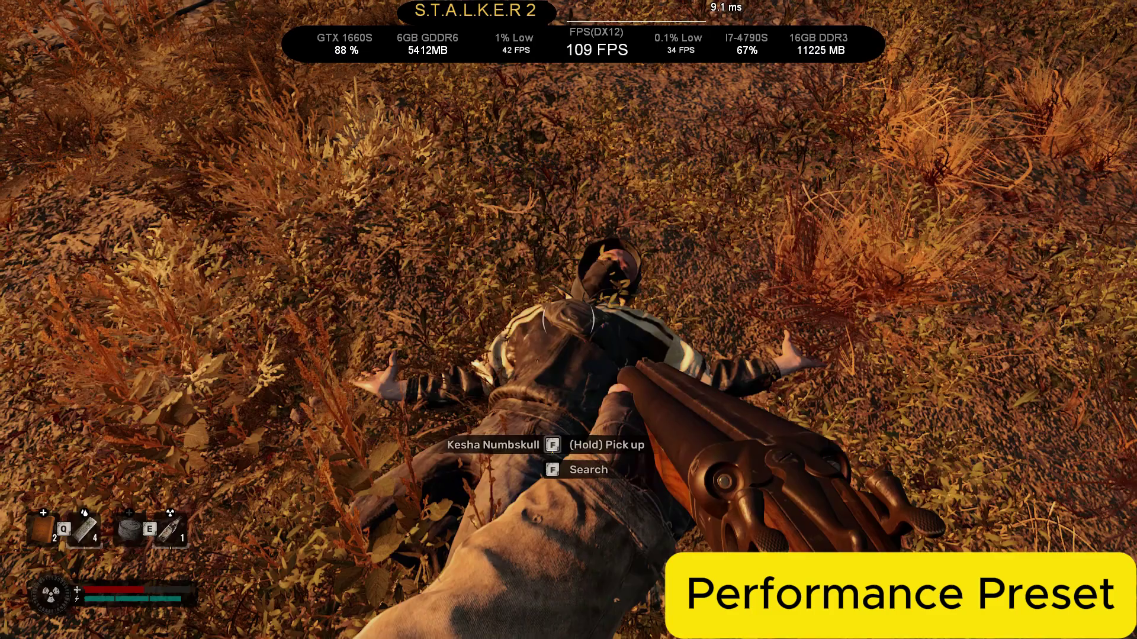
Walk through the village with the shotgun aimed to check the frame rate under the Performance preset.
key("w")
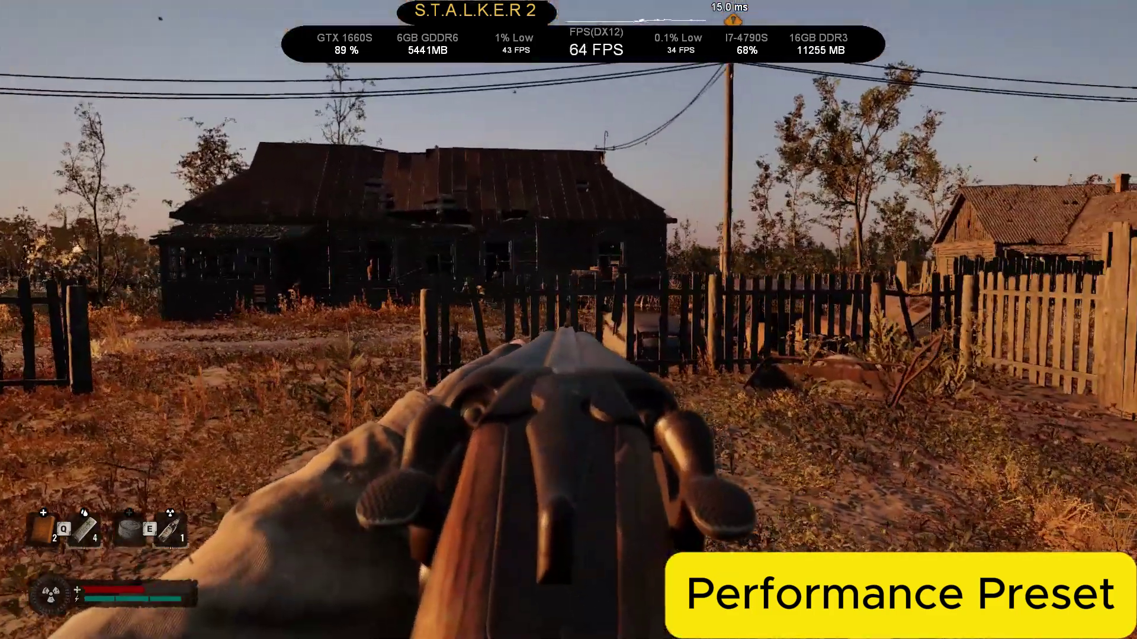
key("w")
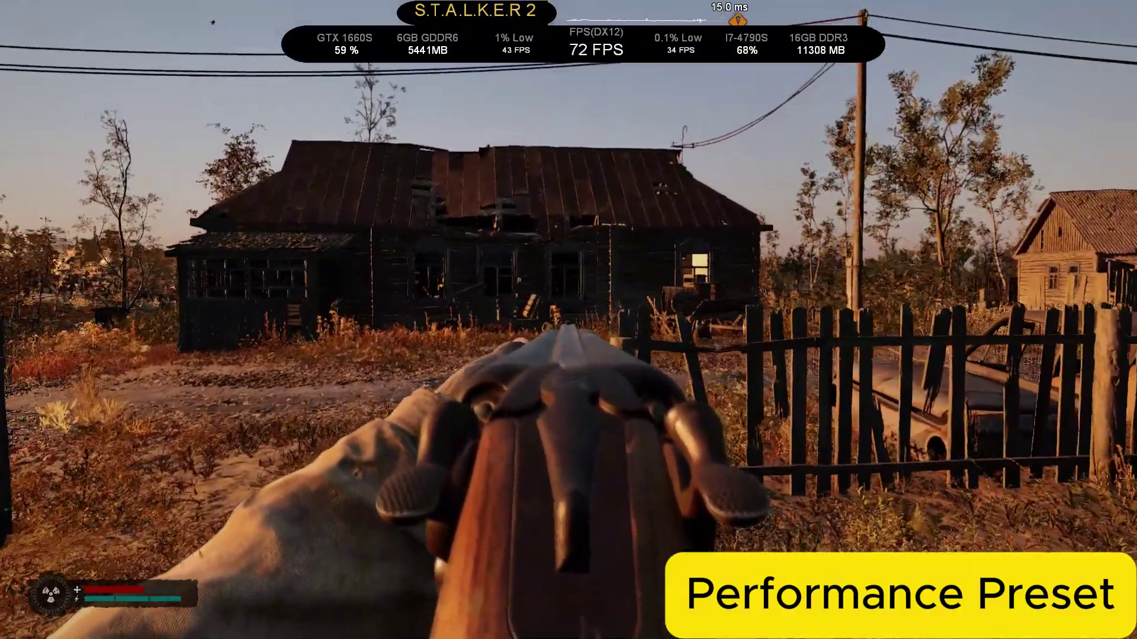
key("w")
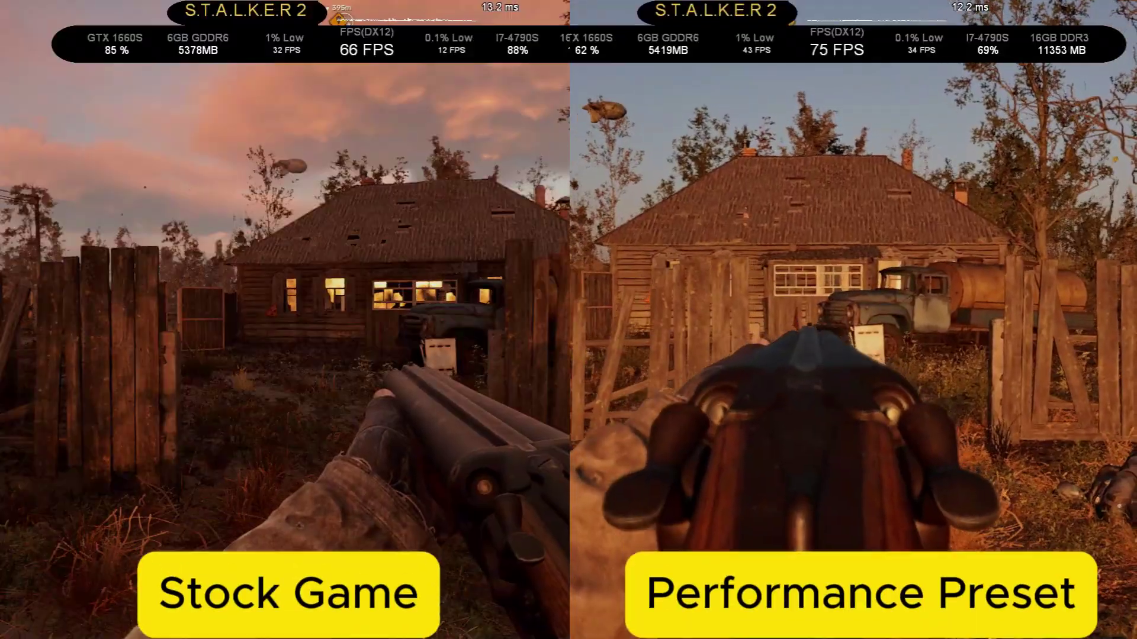
key("w")
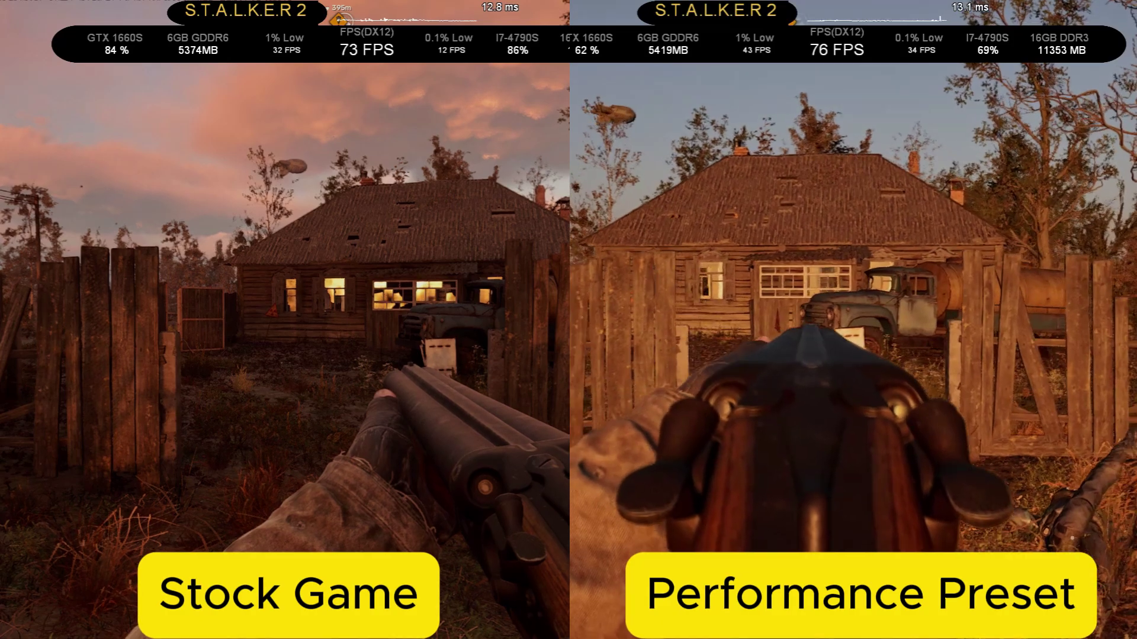
Walk past the fenced yards and trees towards the sun, aiming the shotgun, to check the frame rate under the Performance preset.
key("w")
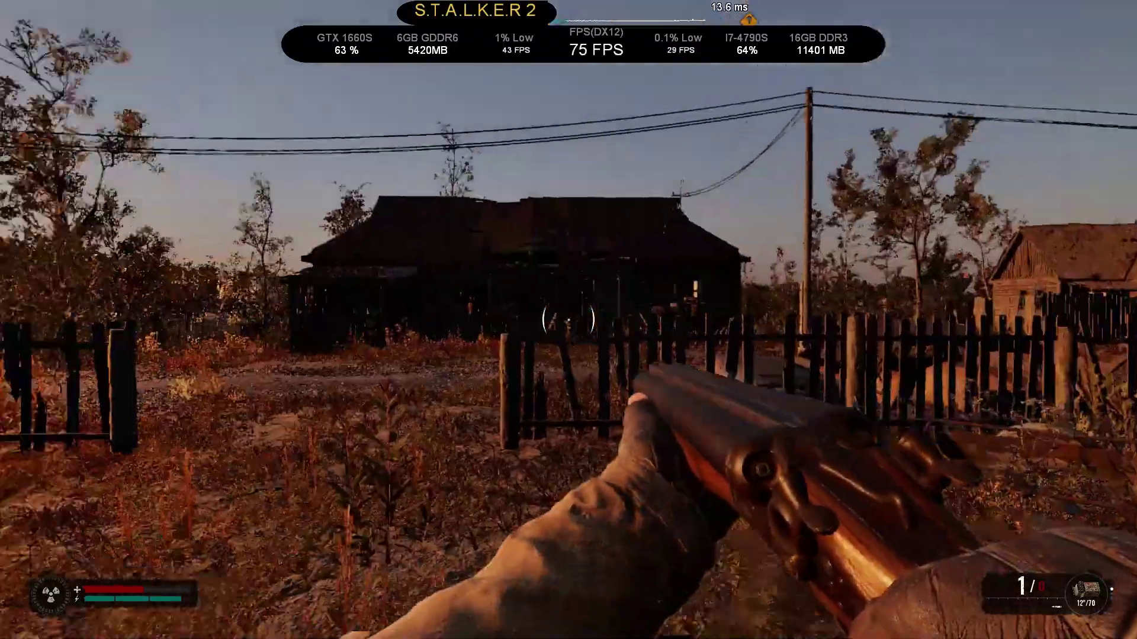
key("w")
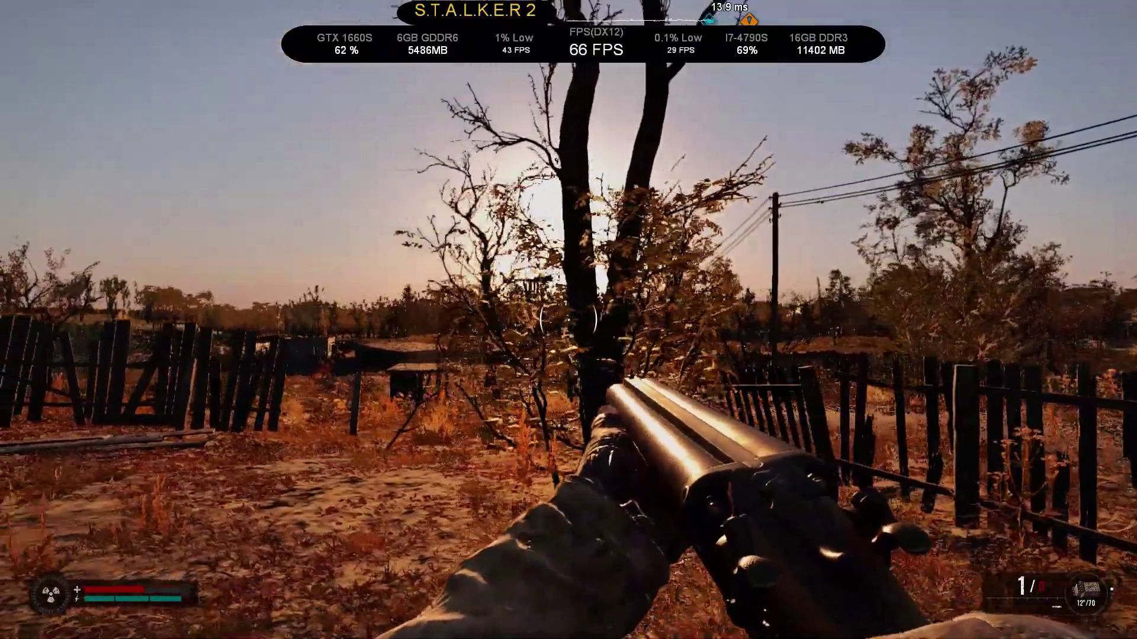
key("a")
right_click(569, 319)
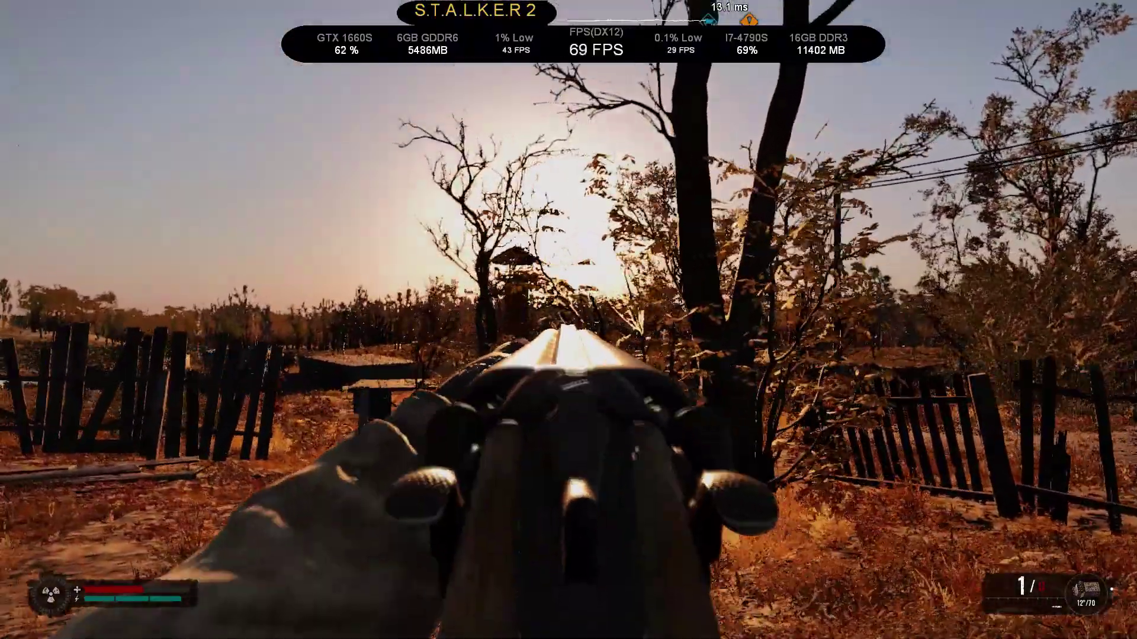
key("a")
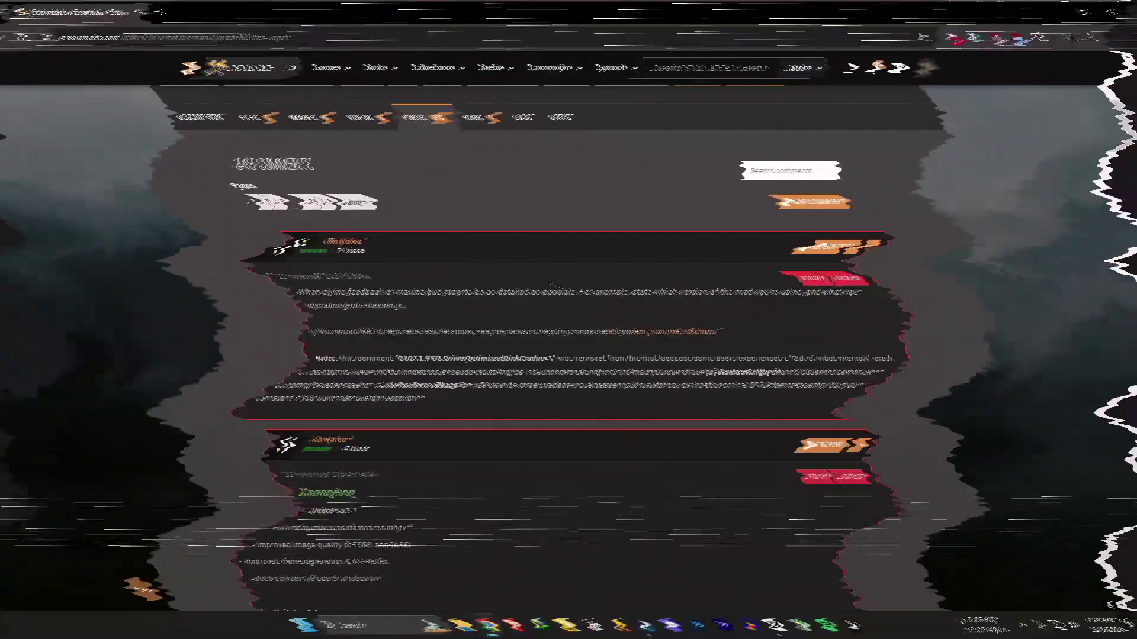
Read the pinned note on the removed commands and the changelog on the Optimization Essentials posts page.
scroll(537, 288, "down", 2)
left_click_drag(270, 233, 404, 261)
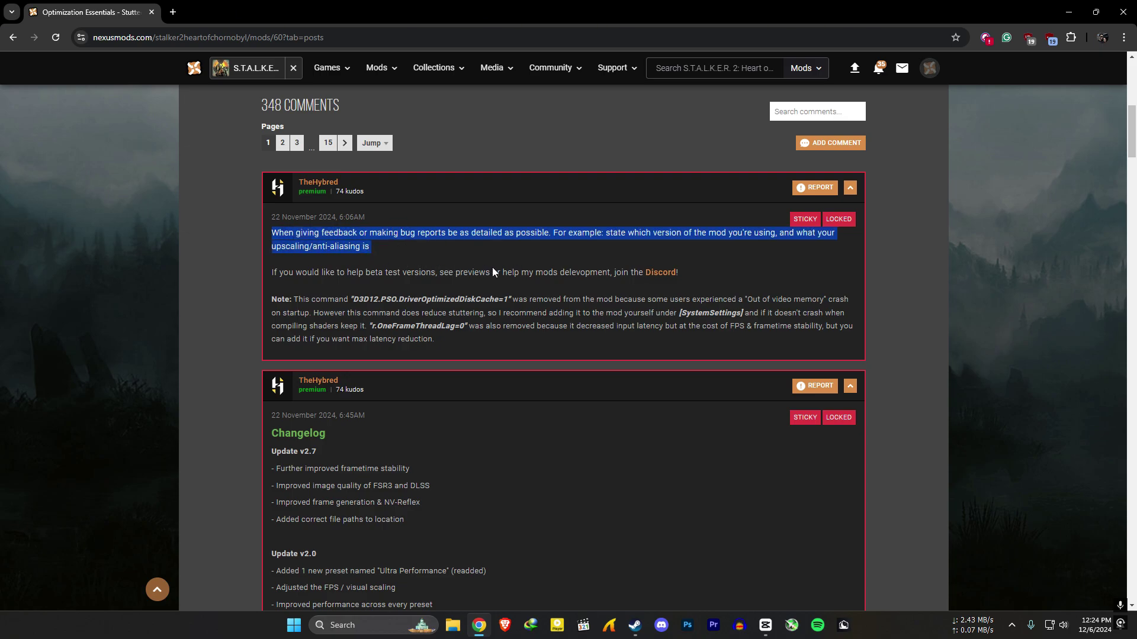
scroll(493, 268, "down", 9)
scroll(1134, 237, "down", 13)
mouse_move(1134, 274)
left_mouse_down()
mouse_move(1124, 460)
mouse_move(1132, 106)
mouse_move(1128, 123)
left_mouse_up()
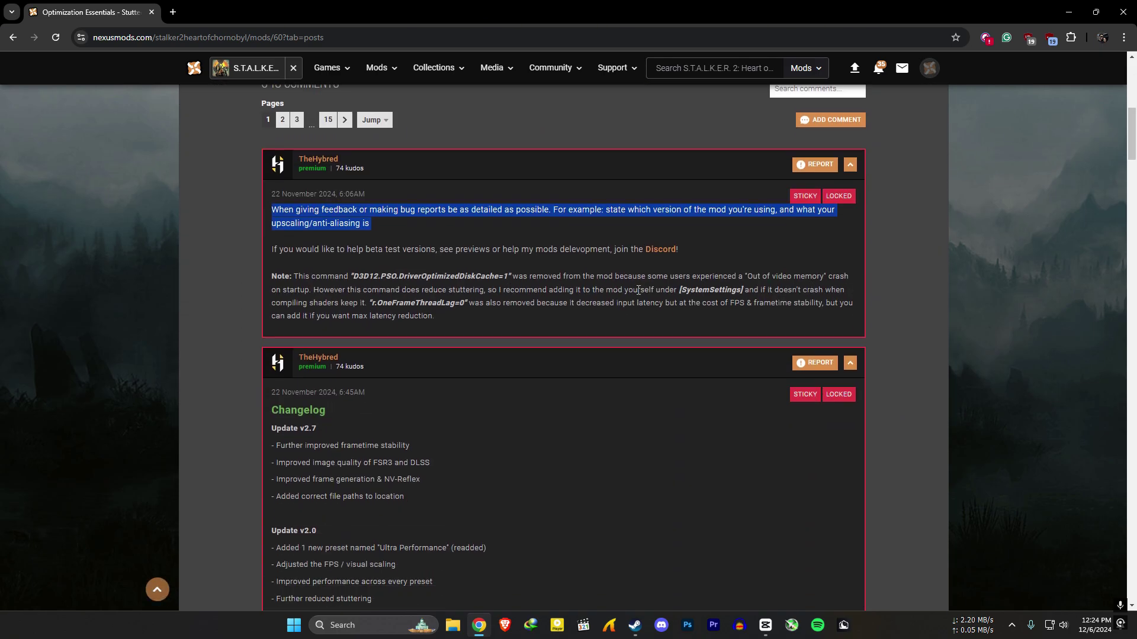
left_click(619, 289)
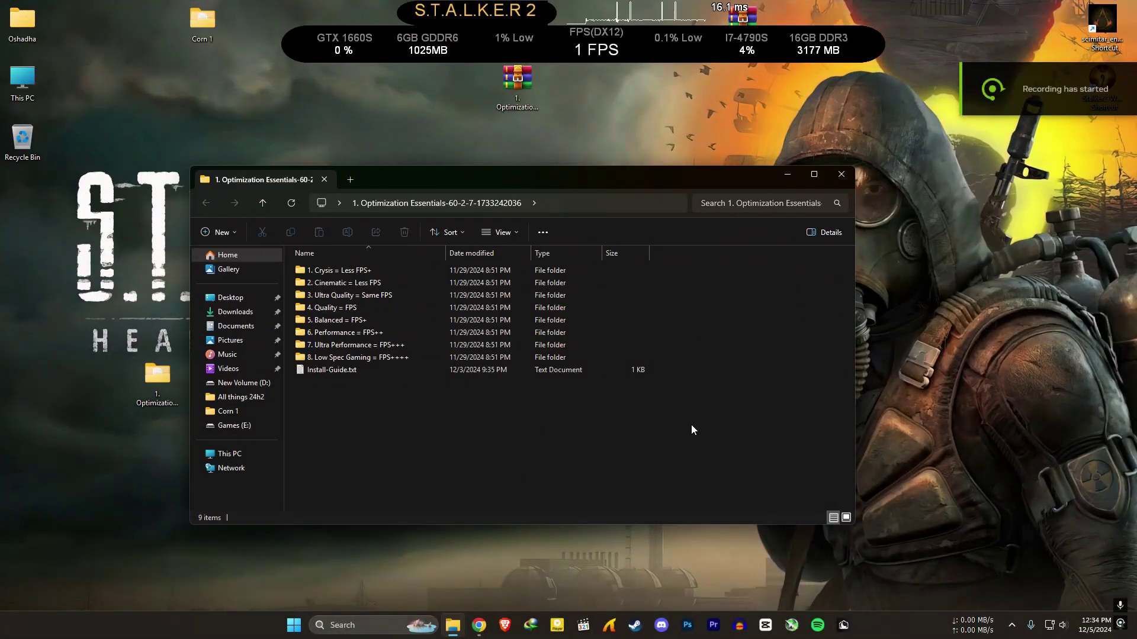
Review the preset folders in the extracted Optimization Essentials folder and select 5. Balanced = FPS+.
left_click(957, 361)
left_click_drag(509, 178, 364, 105)
left_click(191, 283)
left_click(204, 252)
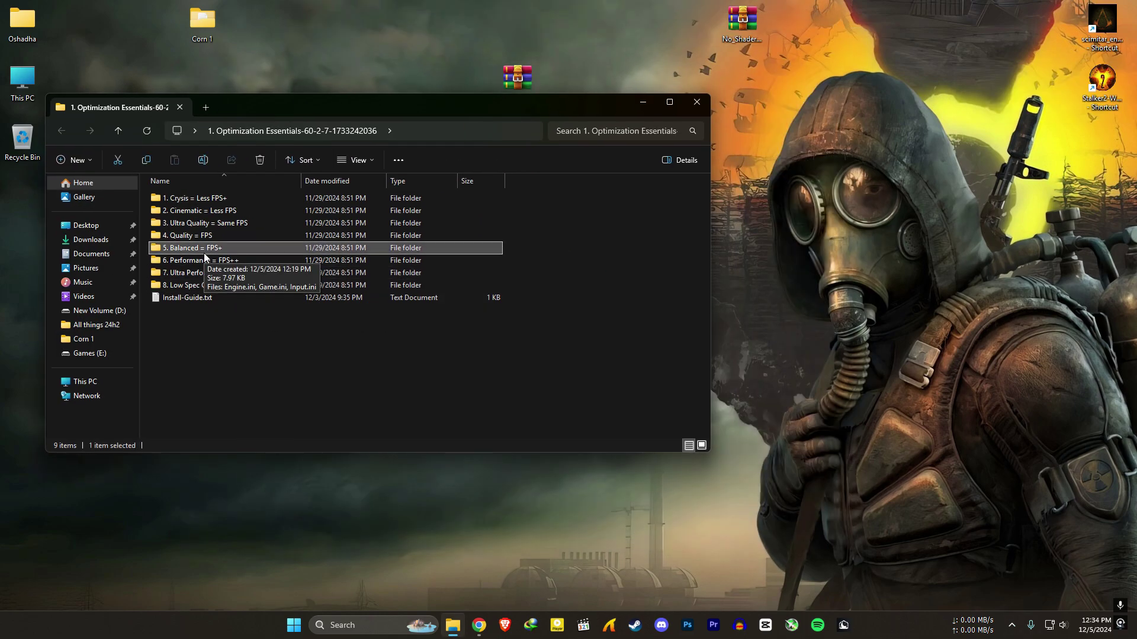
Open Stalker2's Saved\Config\Windows folder and place it side by side with the Optimization Essentials folder.
right_click(294, 629)
left_click(296, 552)
left_click_drag(164, 493, 893, 262)
left_click(829, 357)
left_click_drag(509, 178, 977, 125)
left_click_drag(438, 106, 396, 134)
Copy Engine.ini, Game.ini and Input.ini from the 5. Balanced = FPS+ folder into the Windows config folder, replacing the existing files.
double_click(166, 274)
left_click(150, 253)
key("ctrl+a")
left_click_drag(150, 252, 901, 336)
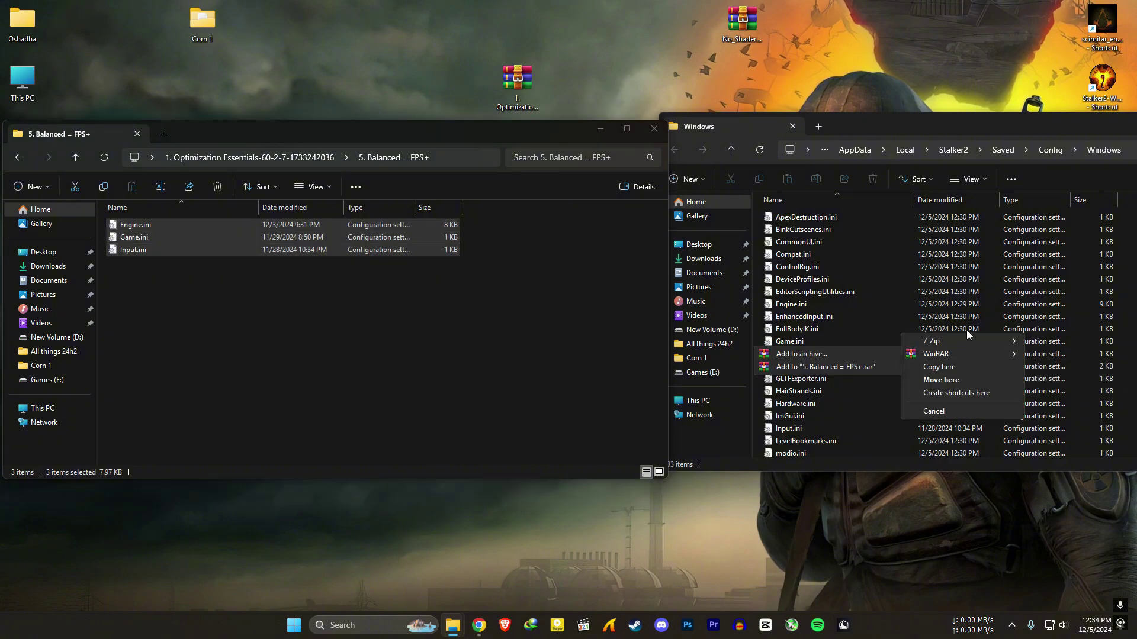
left_click(932, 371)
left_click(570, 215)
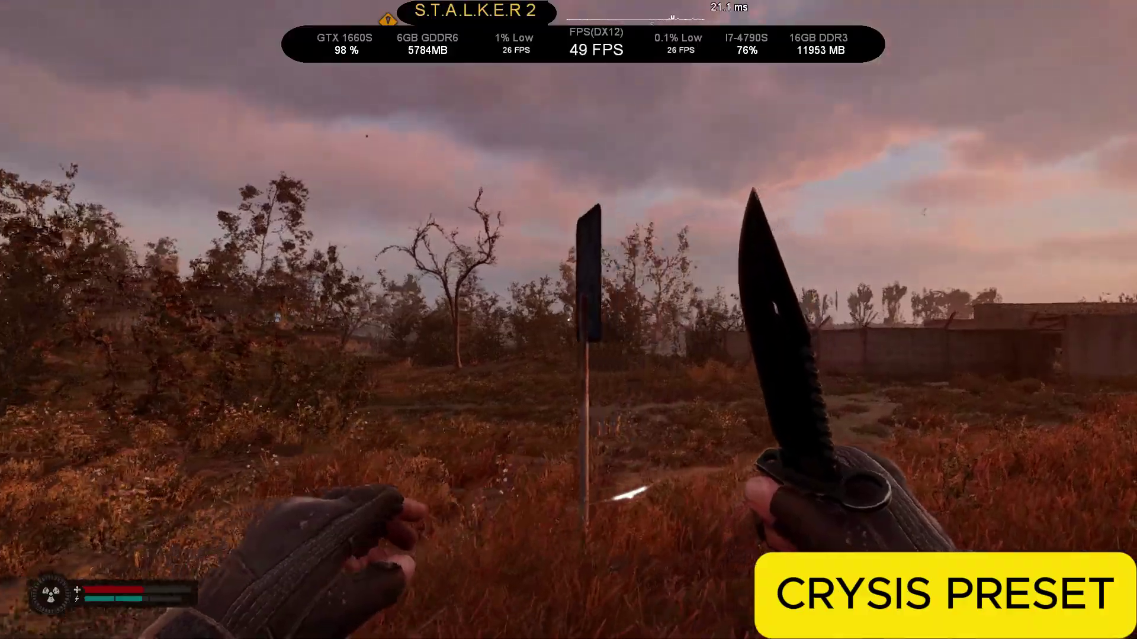
Fight through the woods with the pistol and run on past the bushes to check the frame rate under the Crysis preset.
key("s")
key("d")
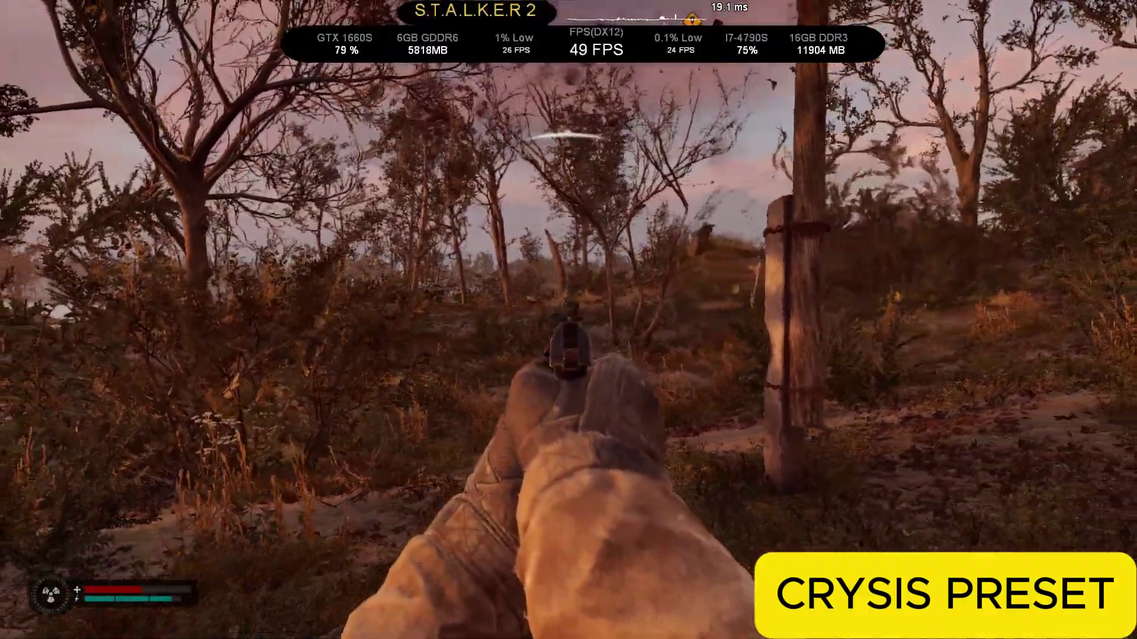
left_click(568, 319)
key("d")
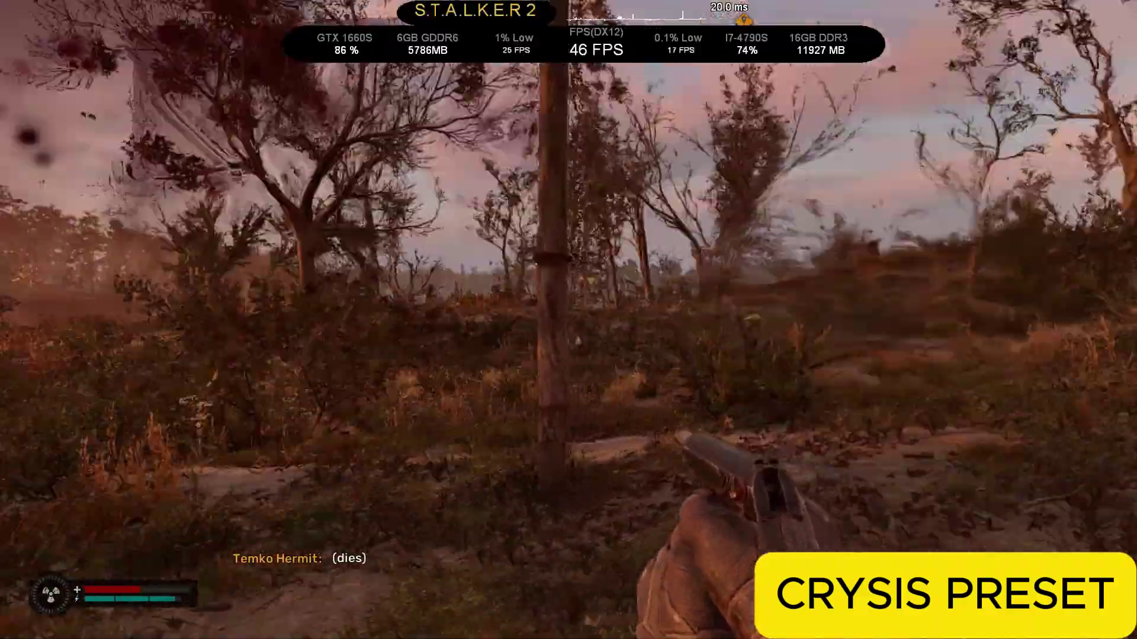
key("shift+w")
key("w")
key("Tab")
key("w")
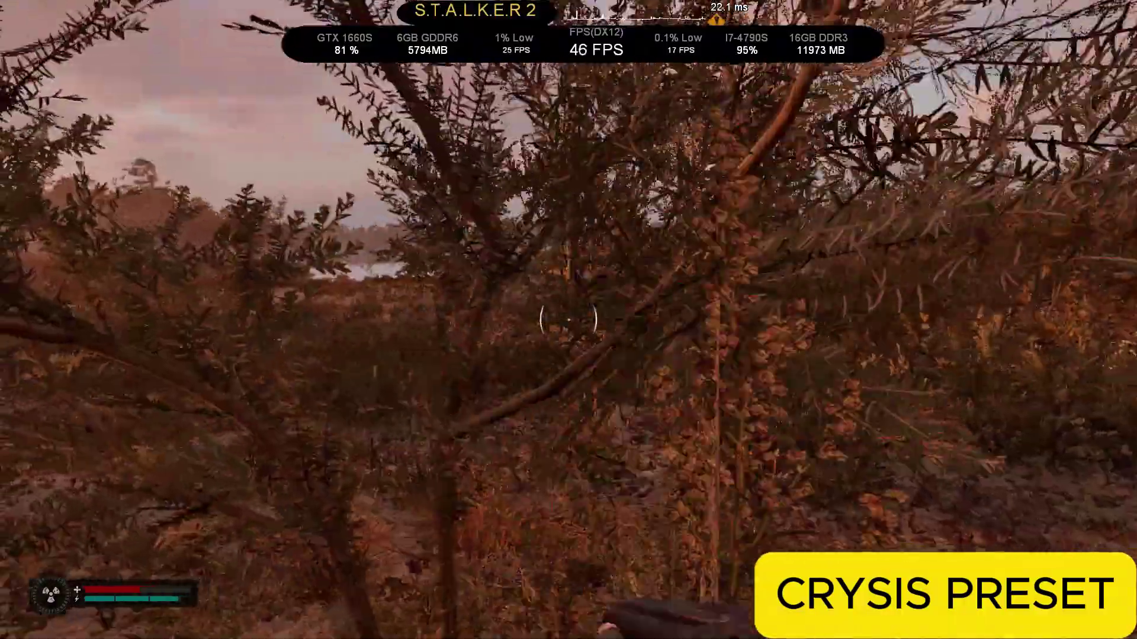
Shoot the enemy by the trees with the shotgun, walk up to the body and search it under the Crysis preset.
right_click(568, 320)
key("a")
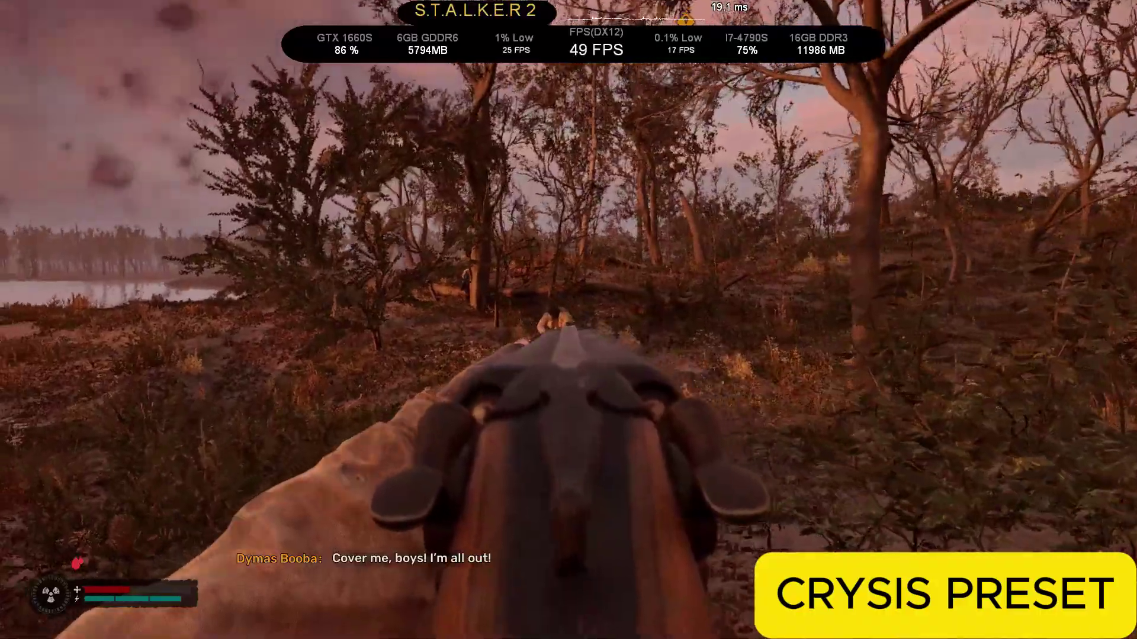
left_click(568, 320)
key("w")
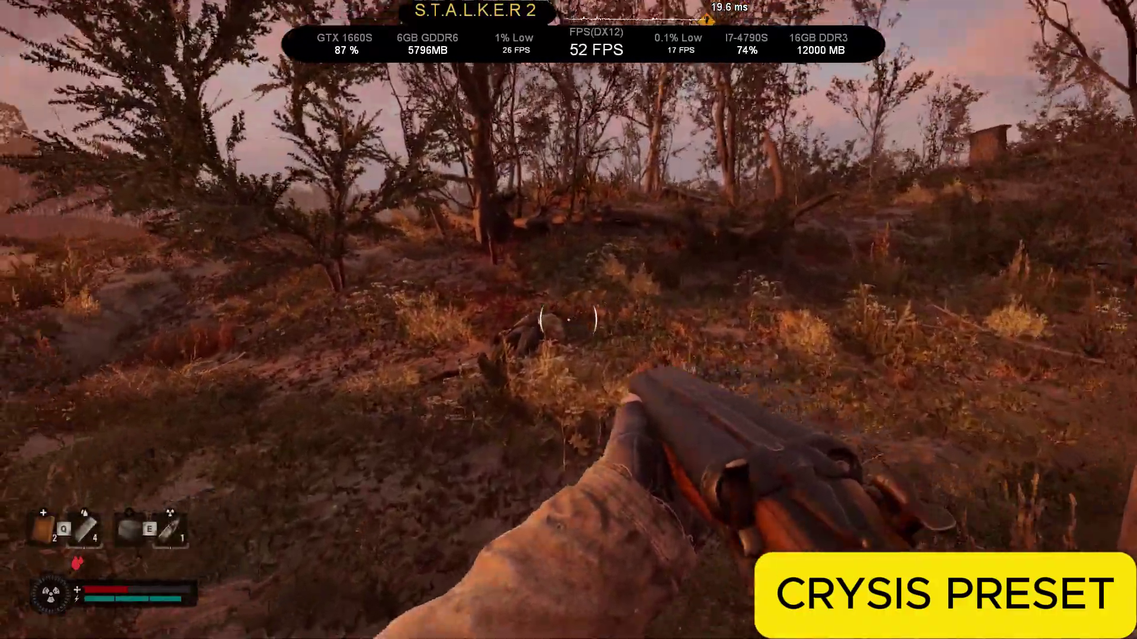
key("w")
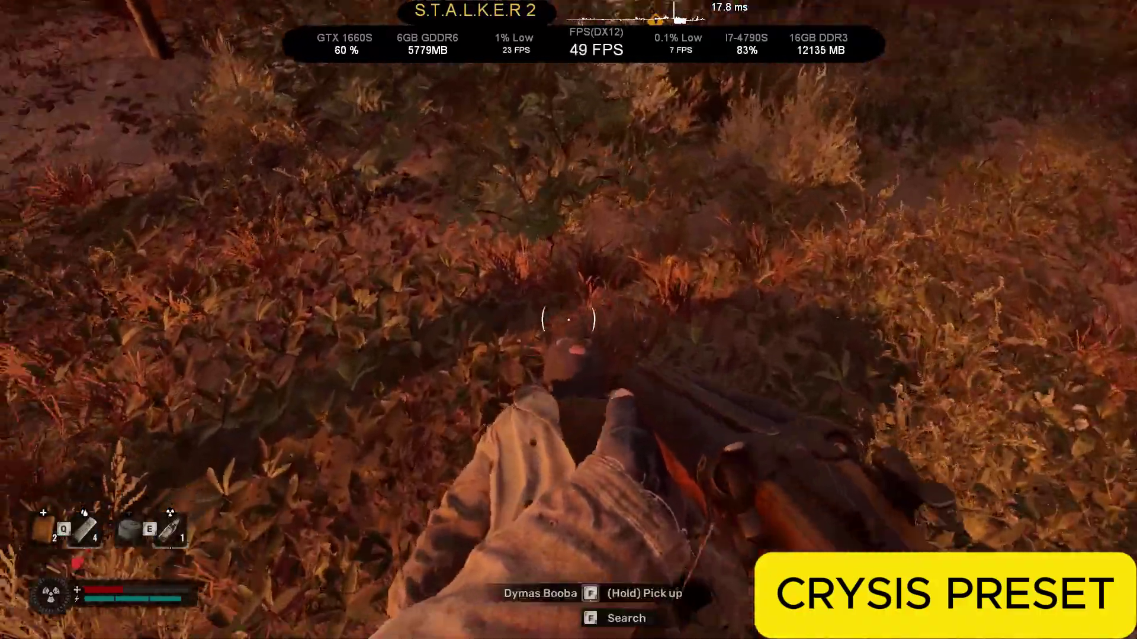
key("f")
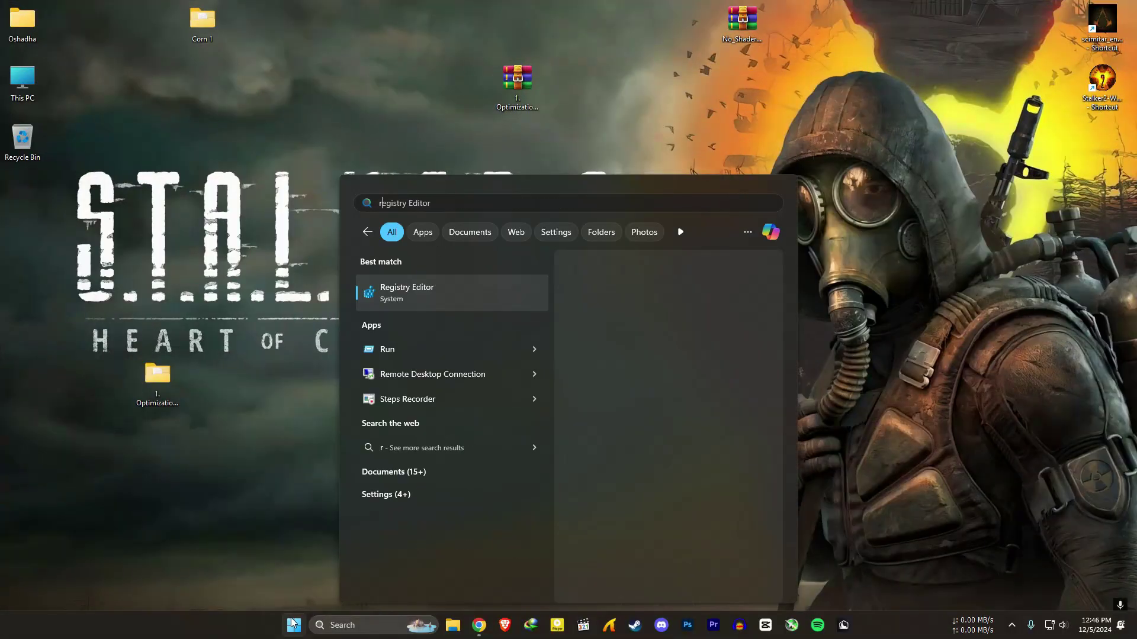
Delete Engine.ini, Game.ini and Input.ini from Stalker2's Windows config folder and close the folder.
key("super+r")
key("Return")
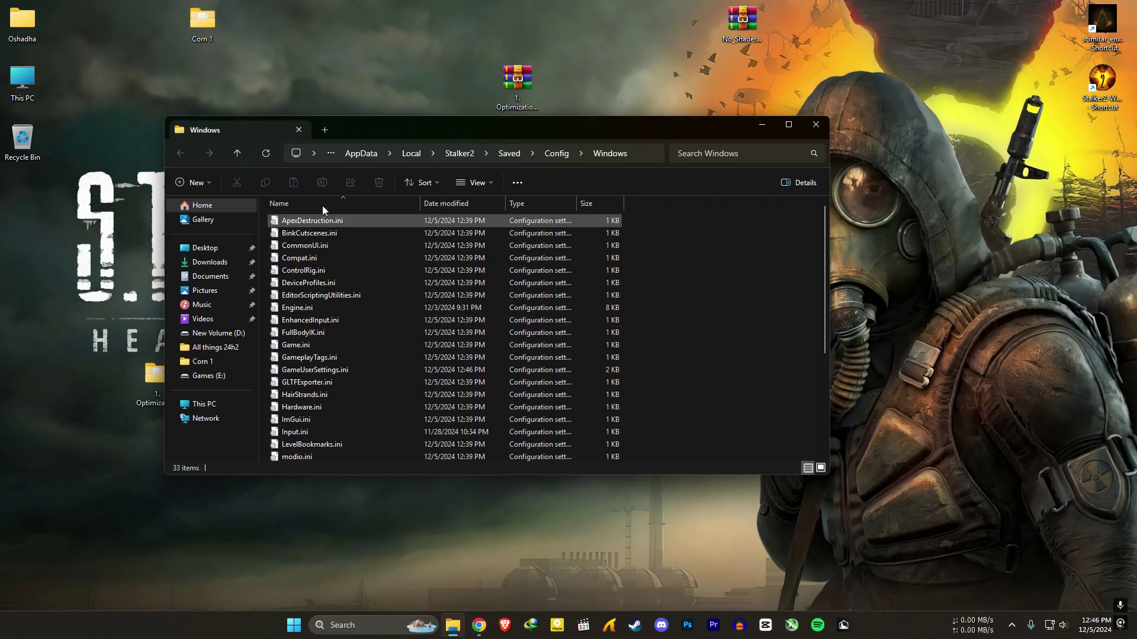
left_click(301, 309)
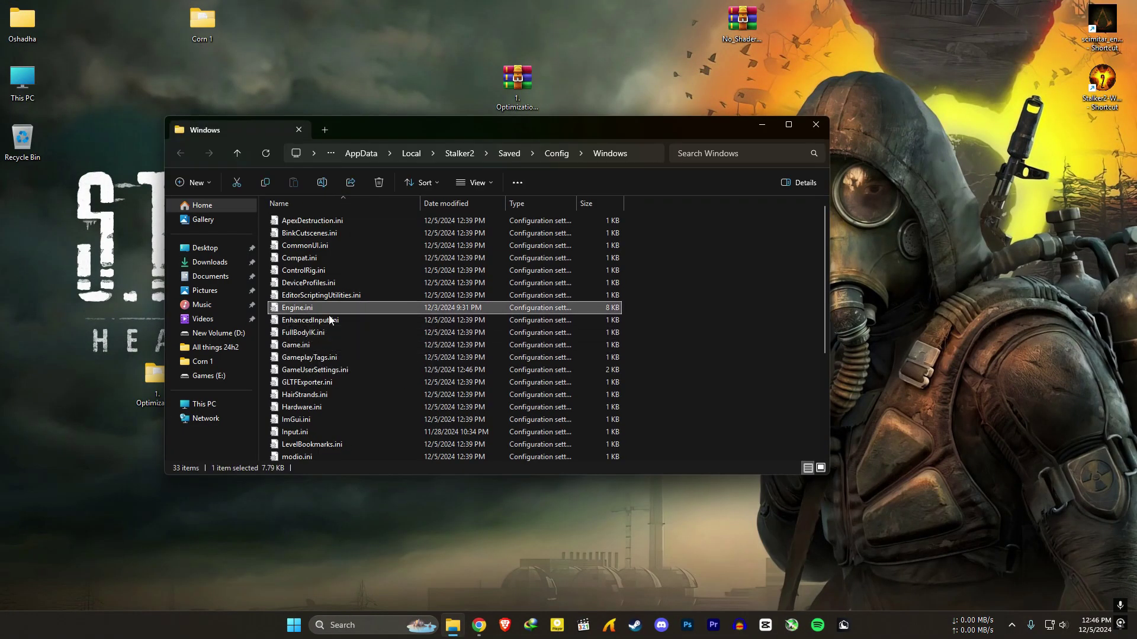
left_click(308, 345, "ctrl")
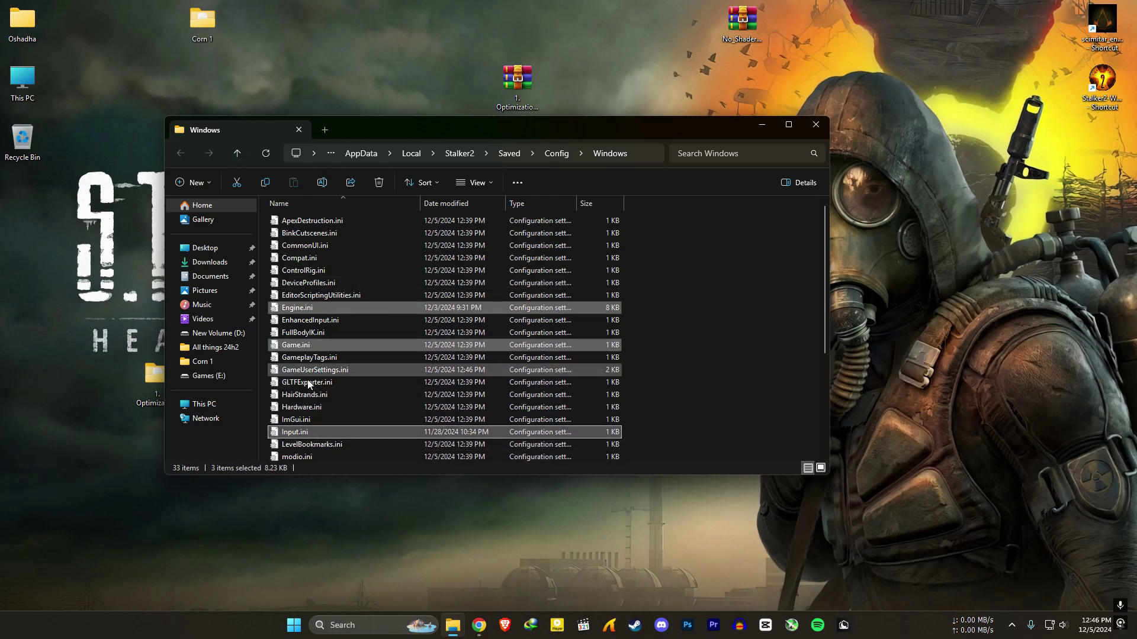
key("Delete")
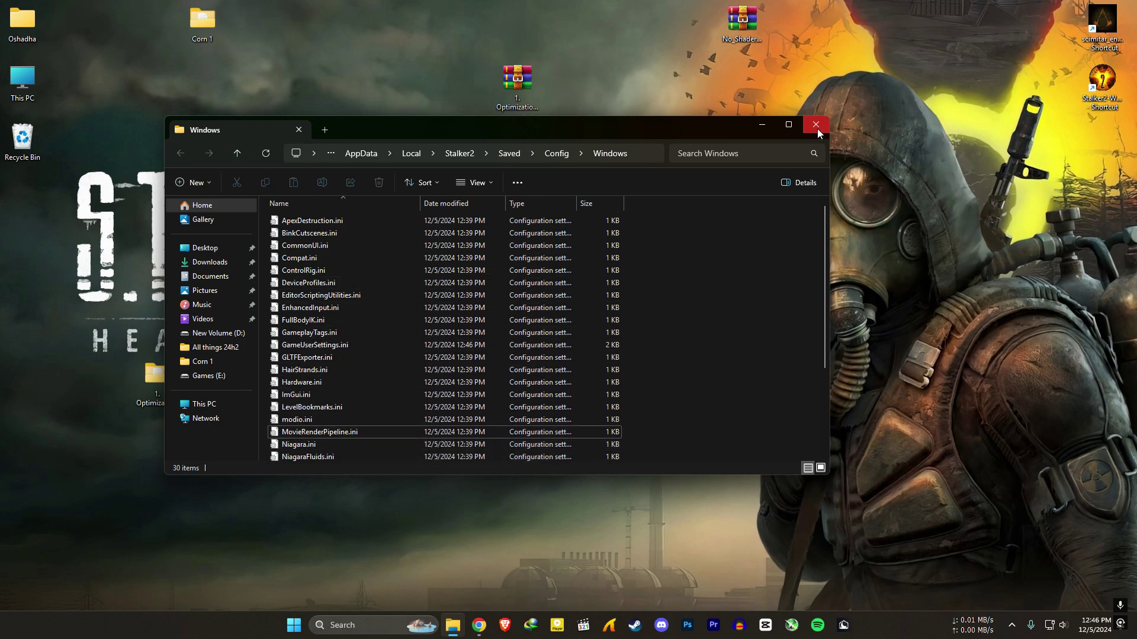
left_click(816, 125)
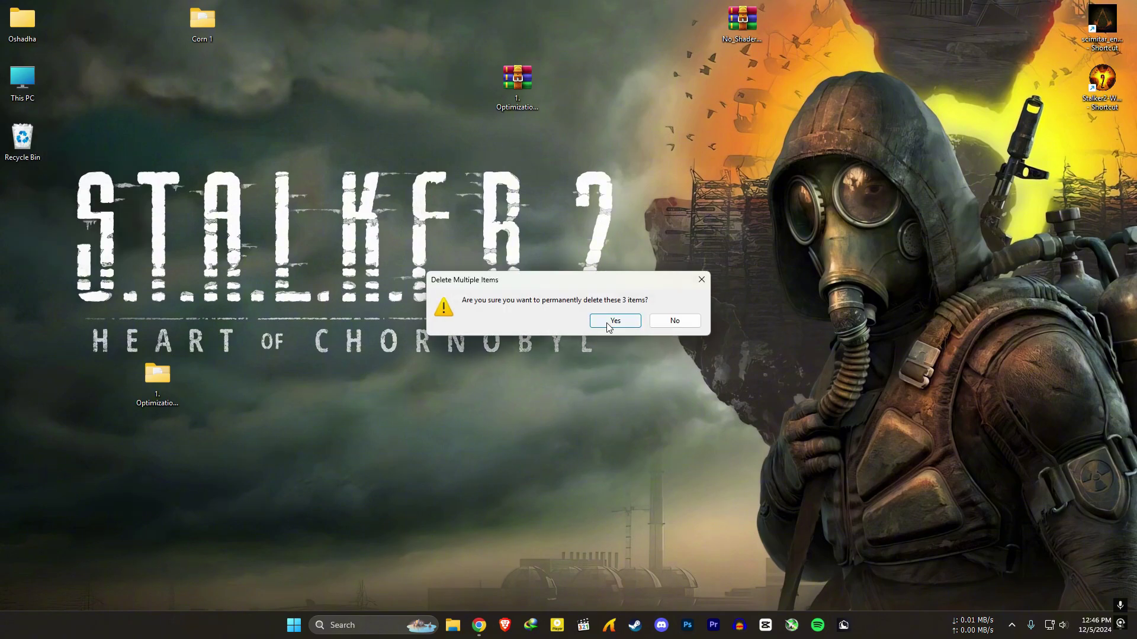